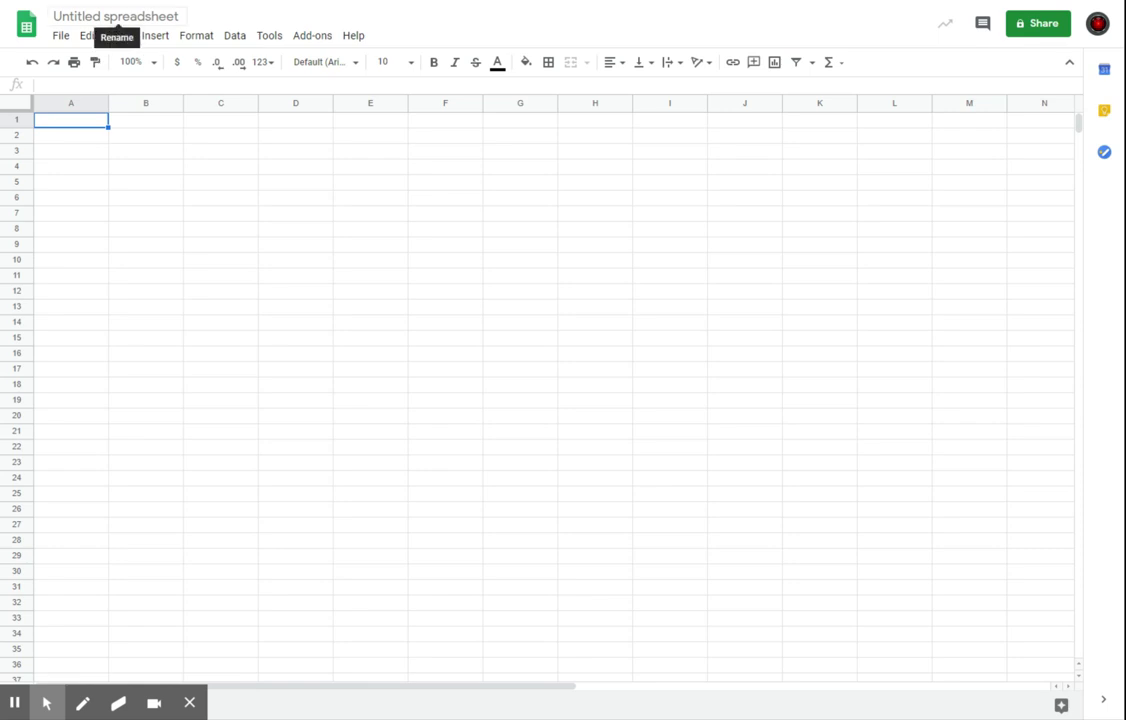
- Title the blank spreadsheet 'Decision Matrix'
click(115, 16)
text(Dec)
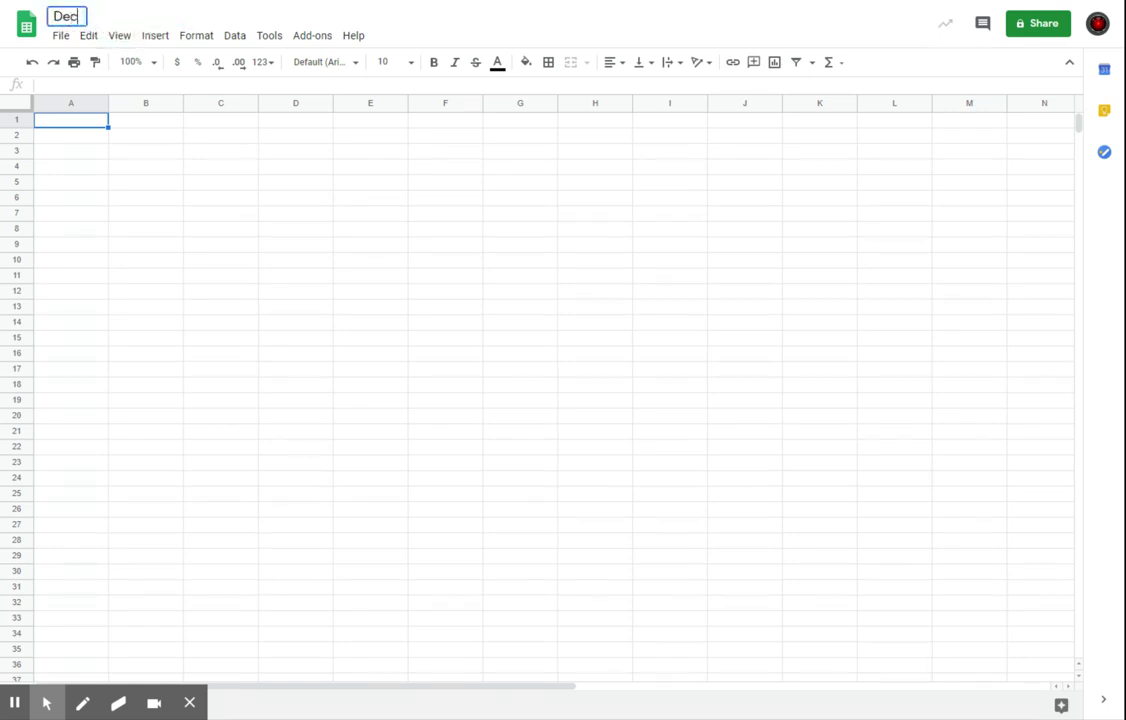
text(ision Mat)
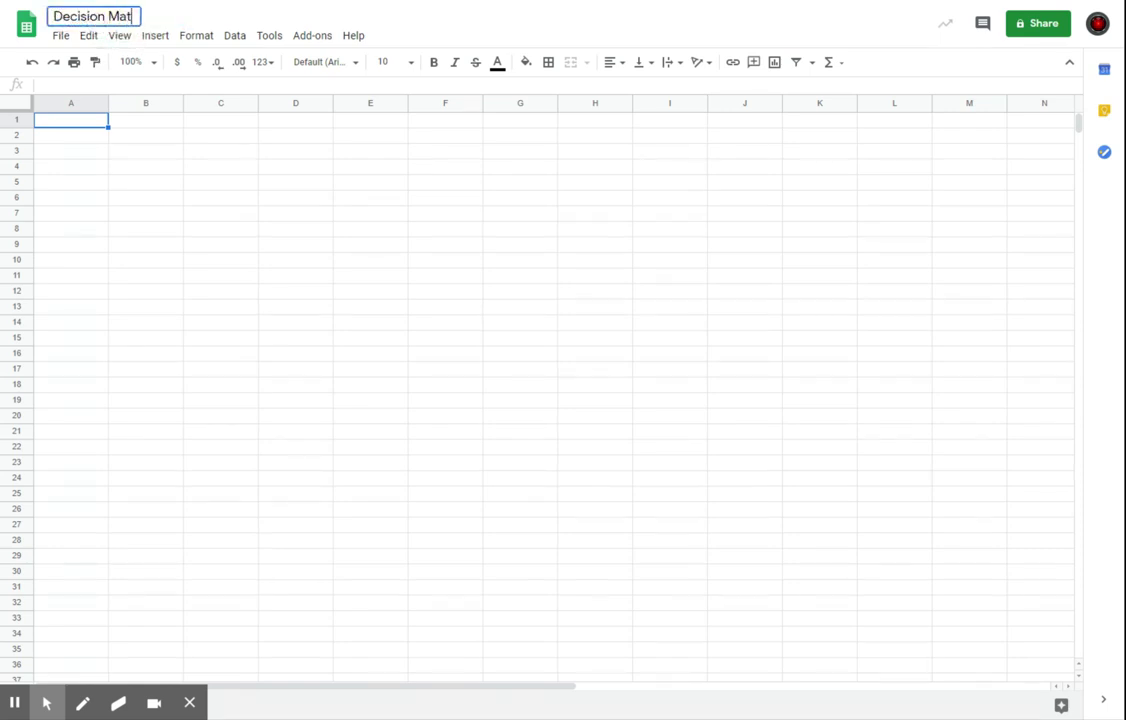
text(rix)
key(Return)
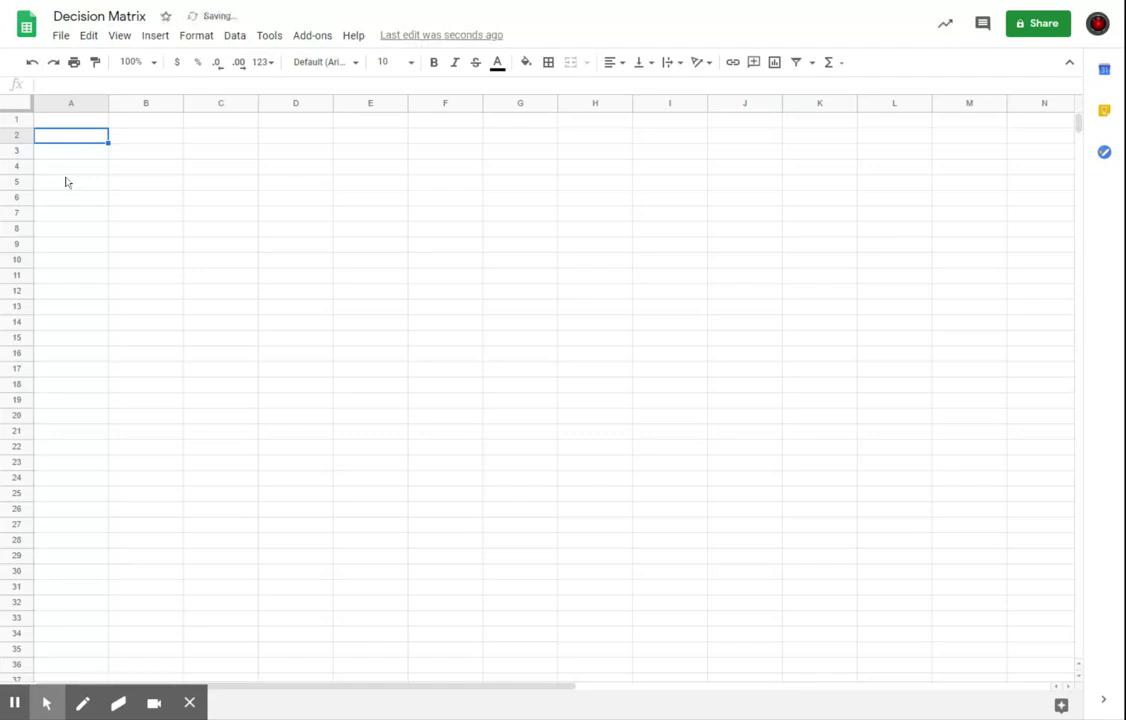
- Enter the heading 'Car Name/Number' in cell A1
click(71, 119)
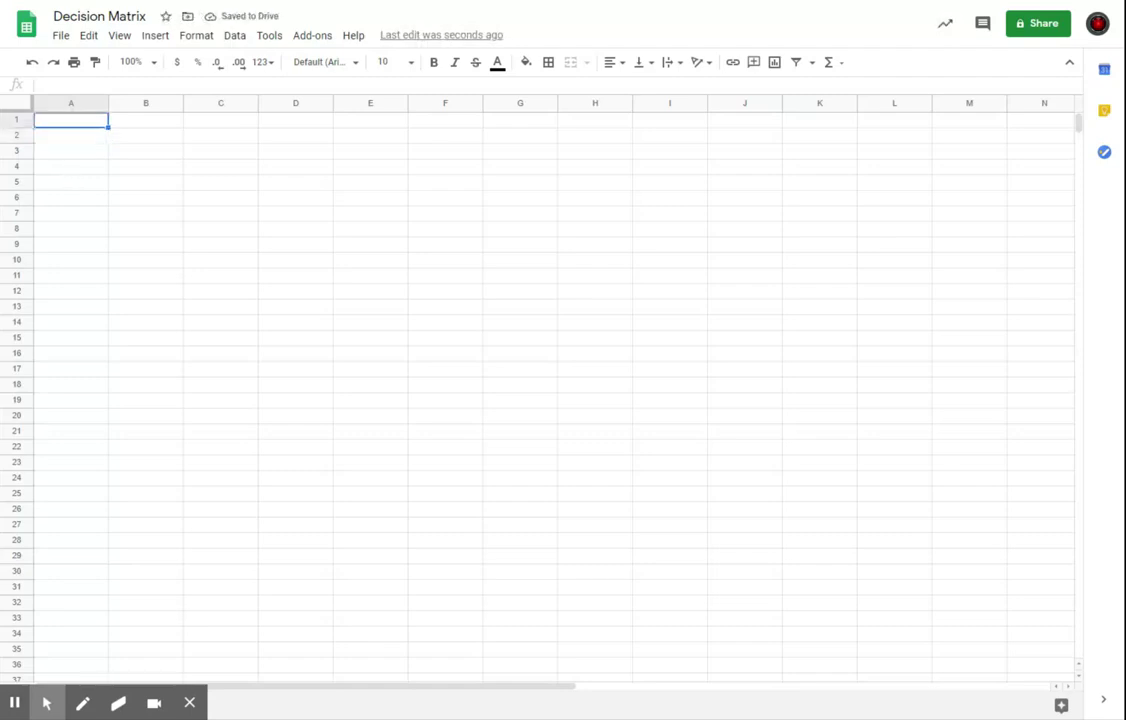
text(Car)
text( na)
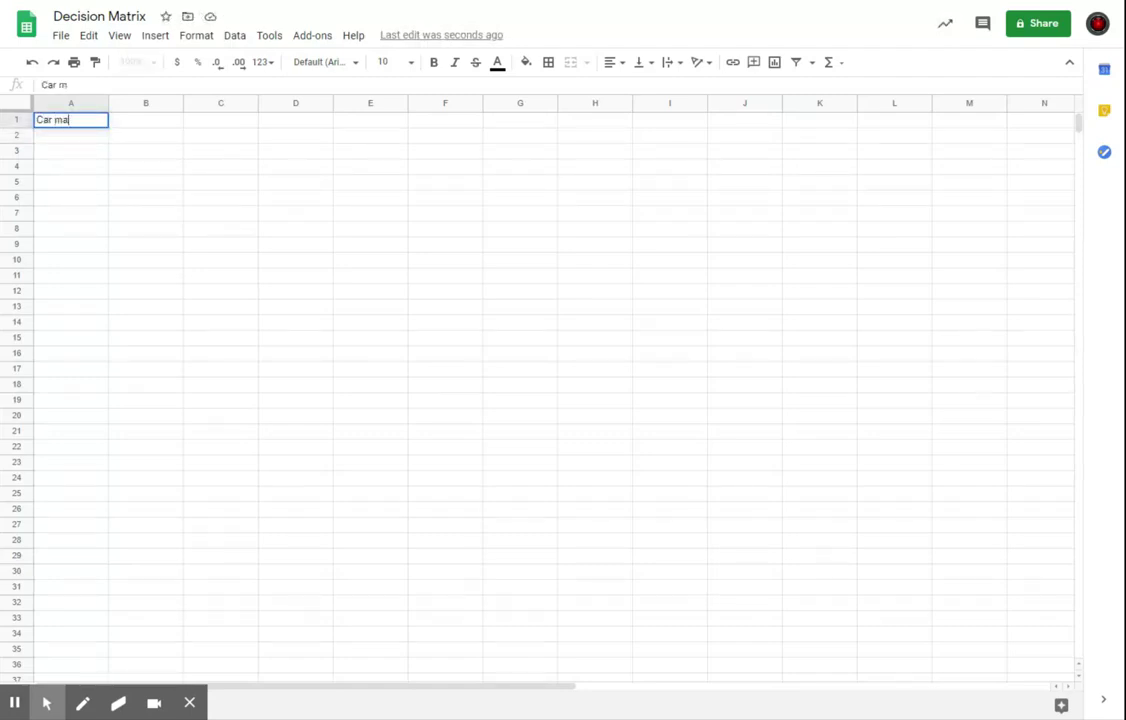
key(BackSpace)
key(BackSpace)
text(Name/Number)
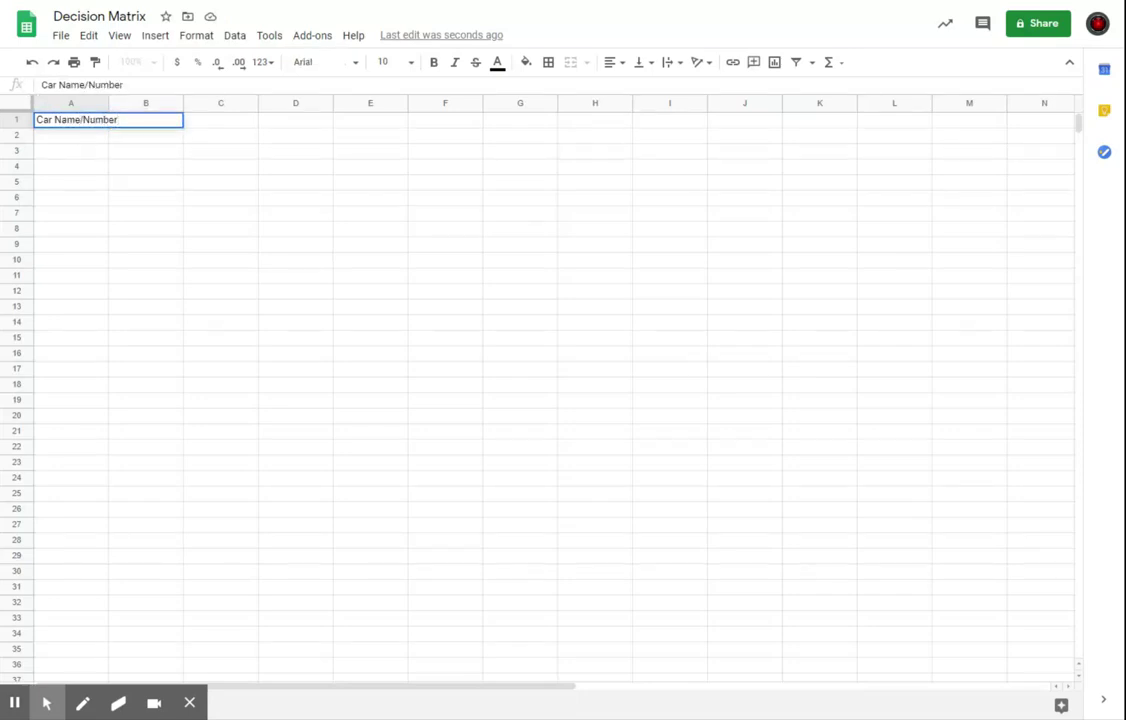
click(108, 103)
- List '3 Wheel Design', 'long 4 wheel' and 'short 4 wheel' in A2:A4
click(84, 140)
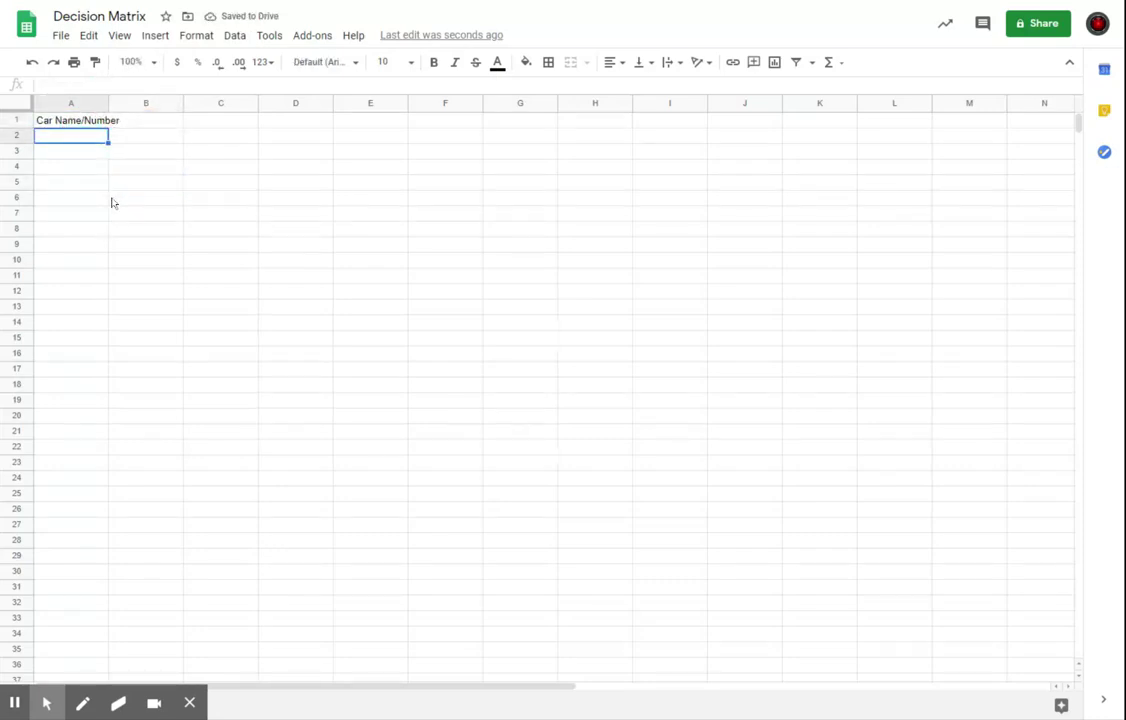
text(C)
key(BackSpace)
key(BackSpace)
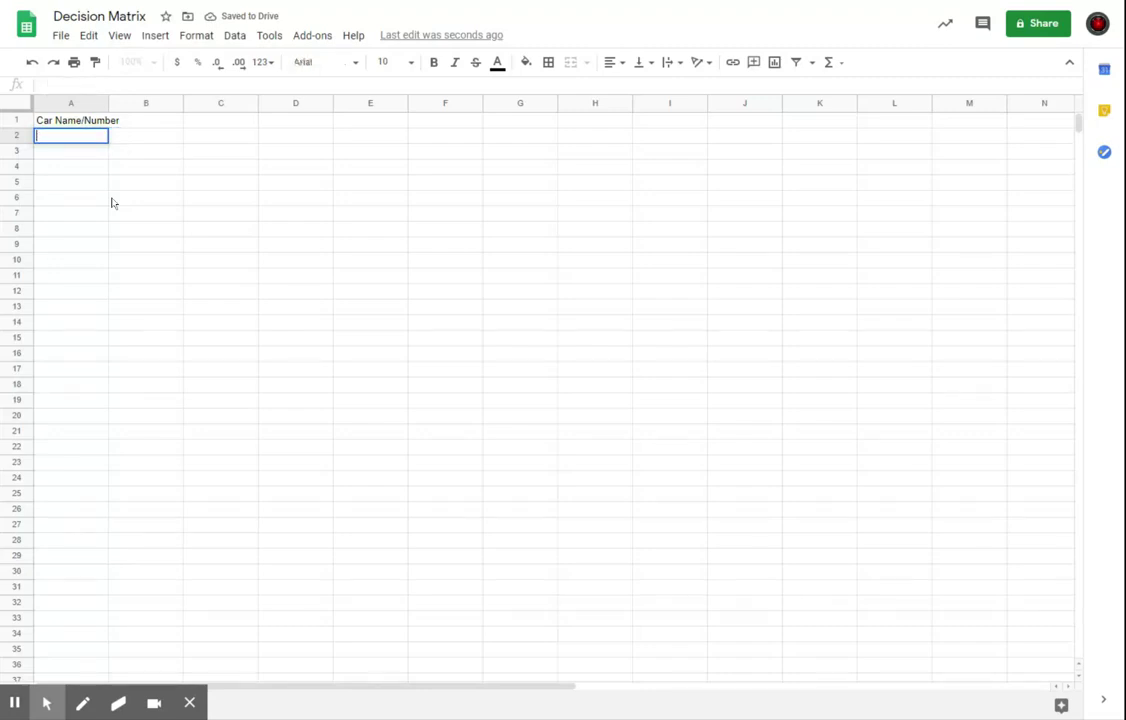
text(3 Wheel )
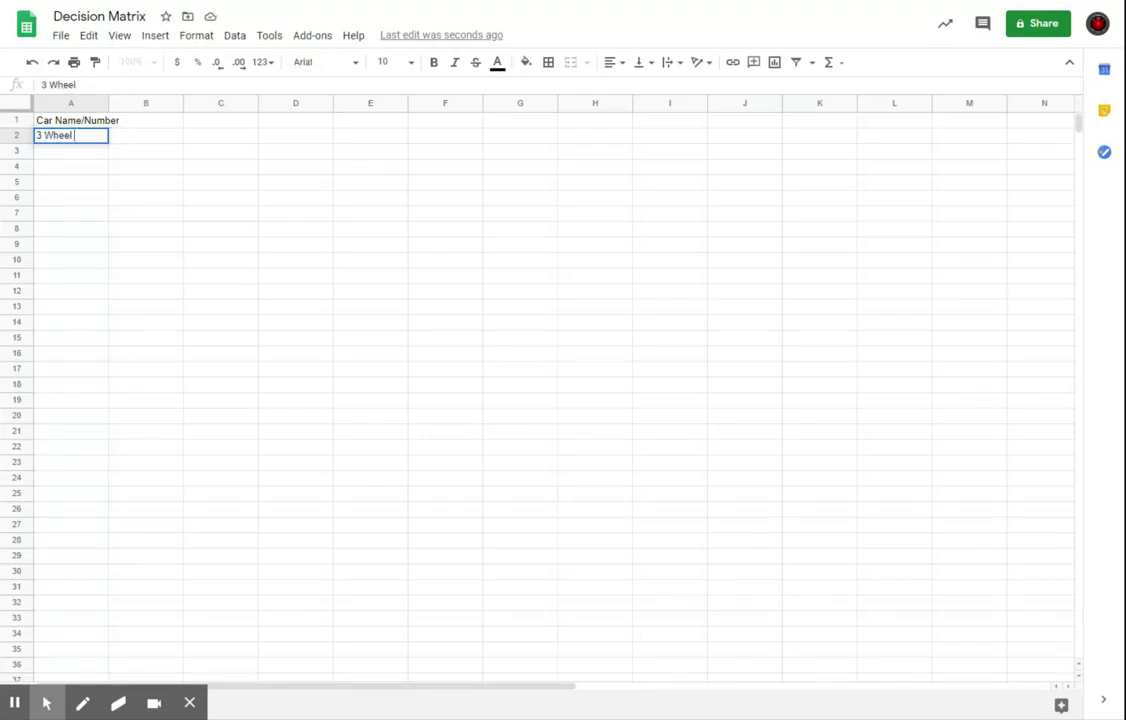
text(Design)
key(Return)
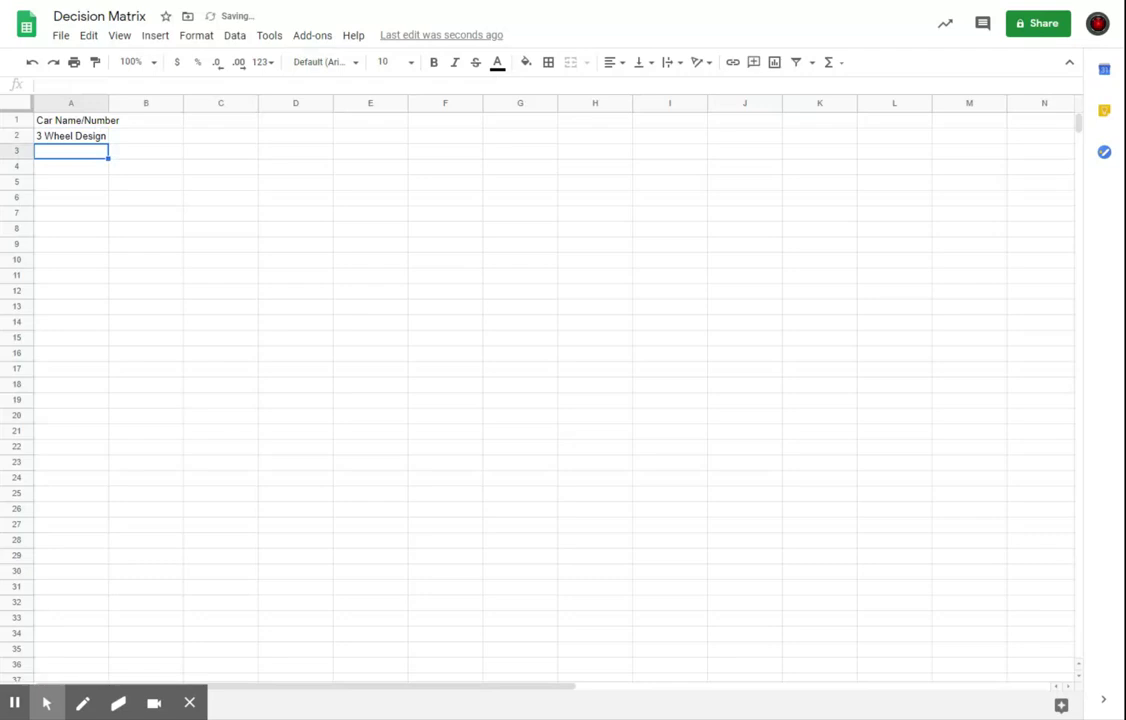
text(lon)
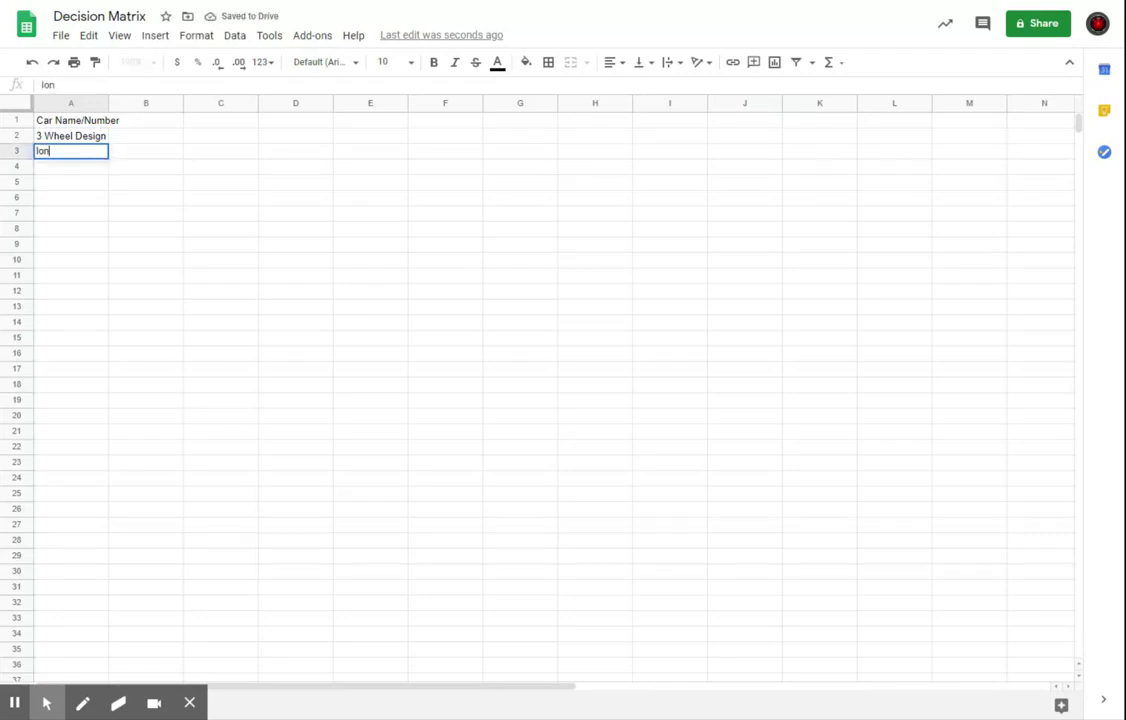
text(g 4 wheel)
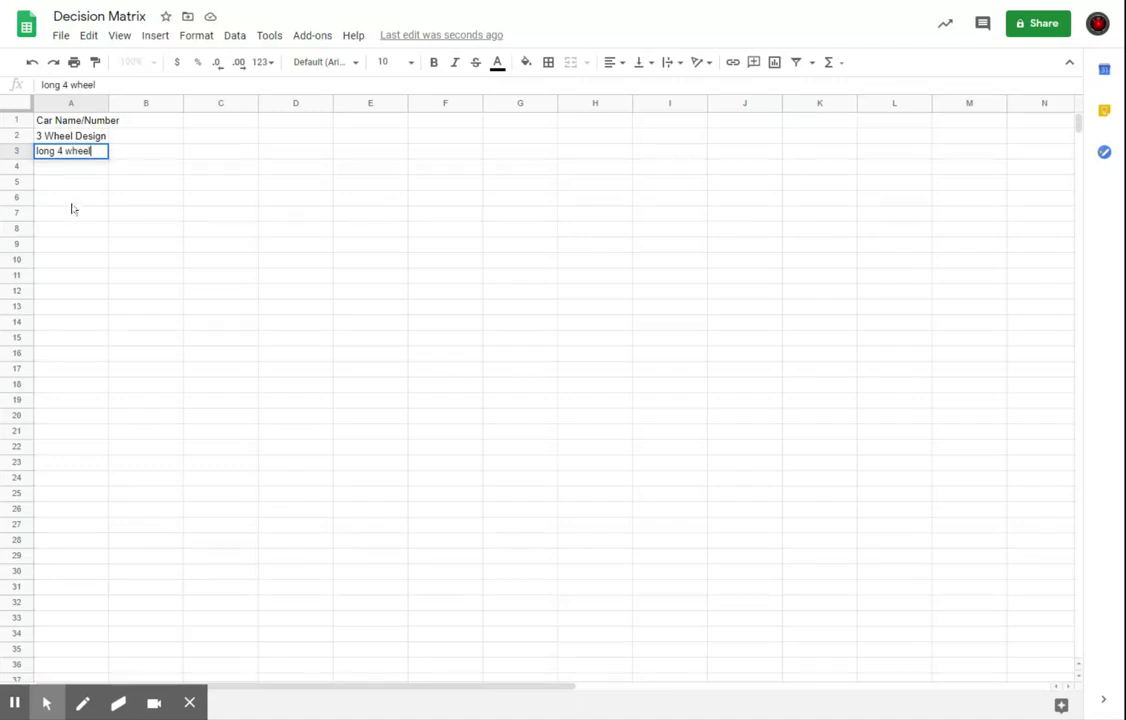
key(Return)
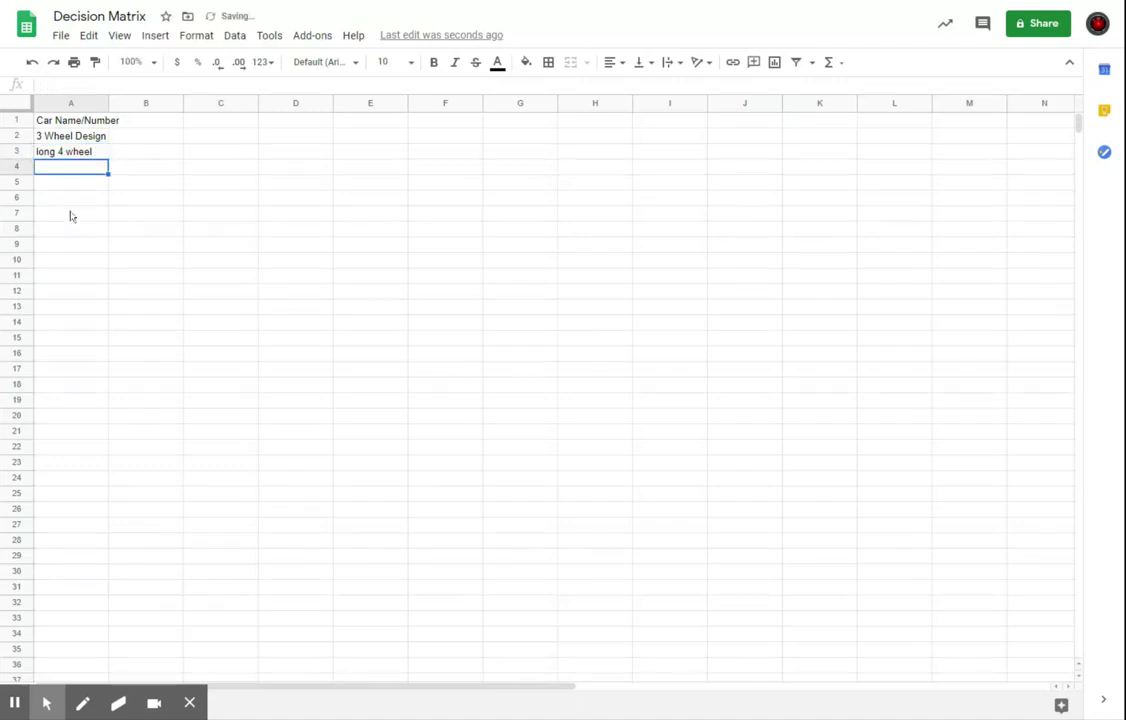
text(short 4 s)
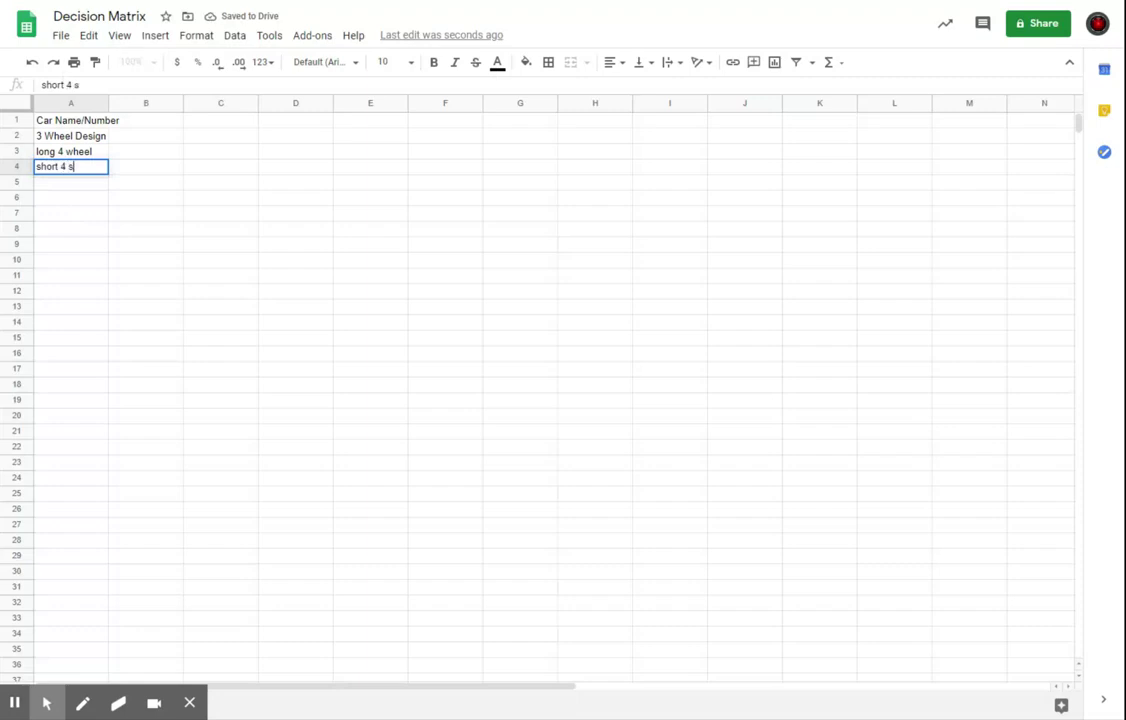
key(BackSpace)
text(wheel)
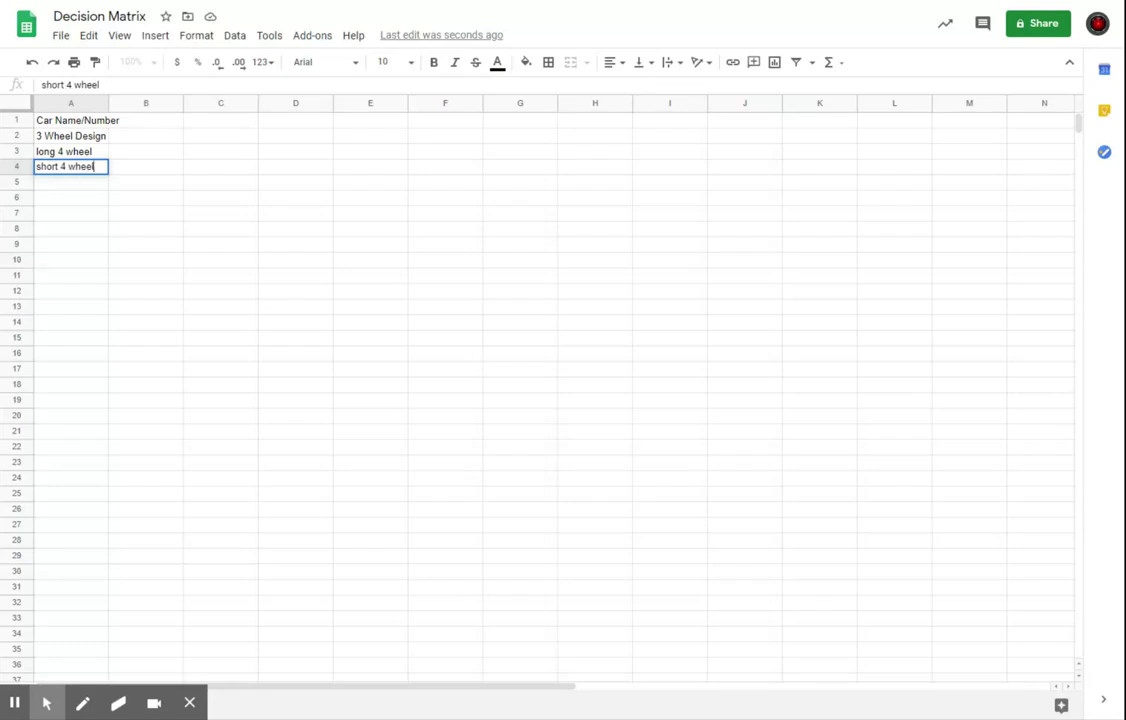
- Autofit column A, then make header row 1 bold, centred and 12 pt
click(72, 215)
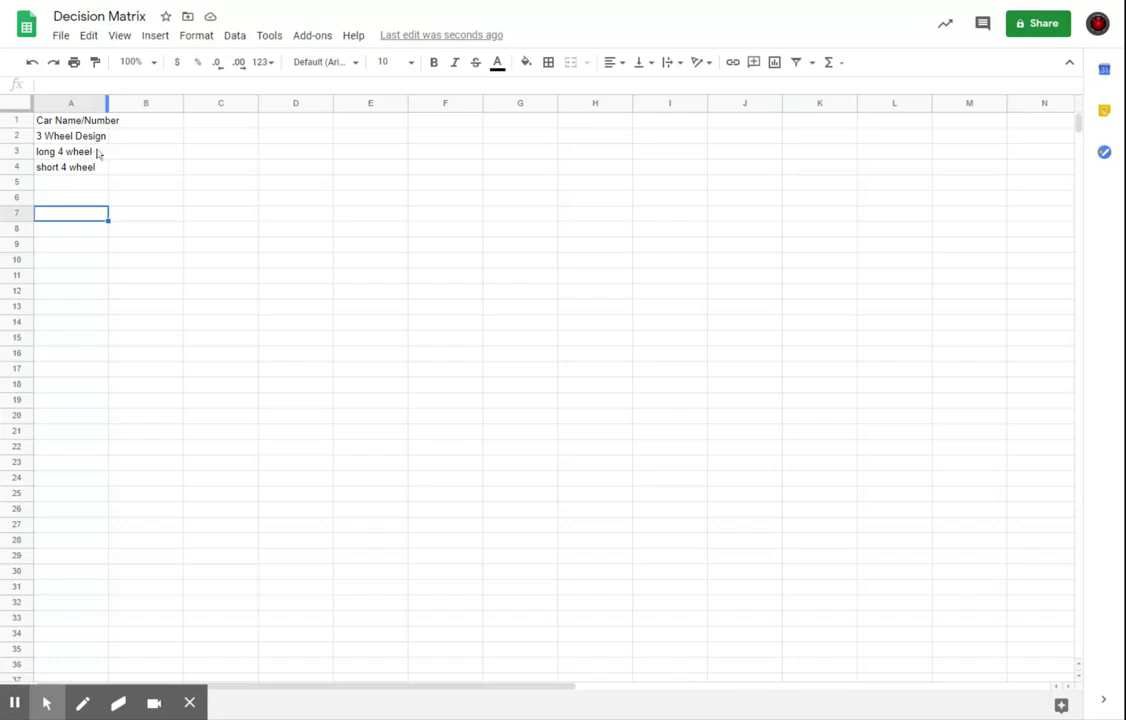
double_click(108, 103)
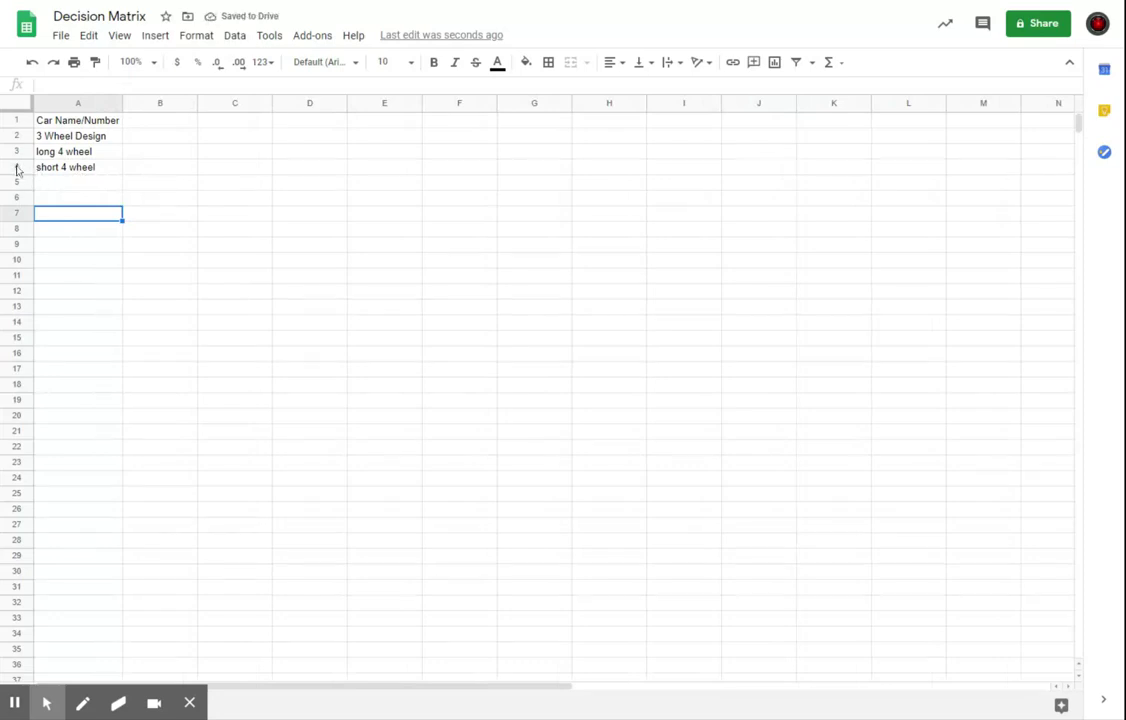
key(ctrl+Home)
key(shift+space)
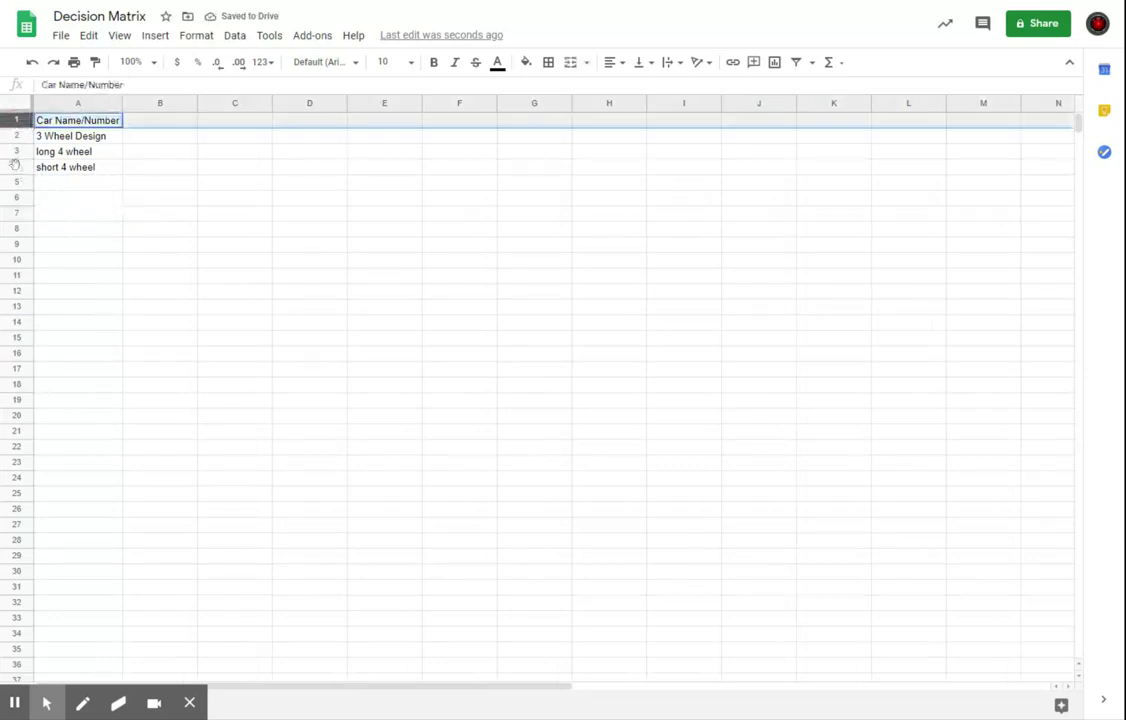
click(432, 62)
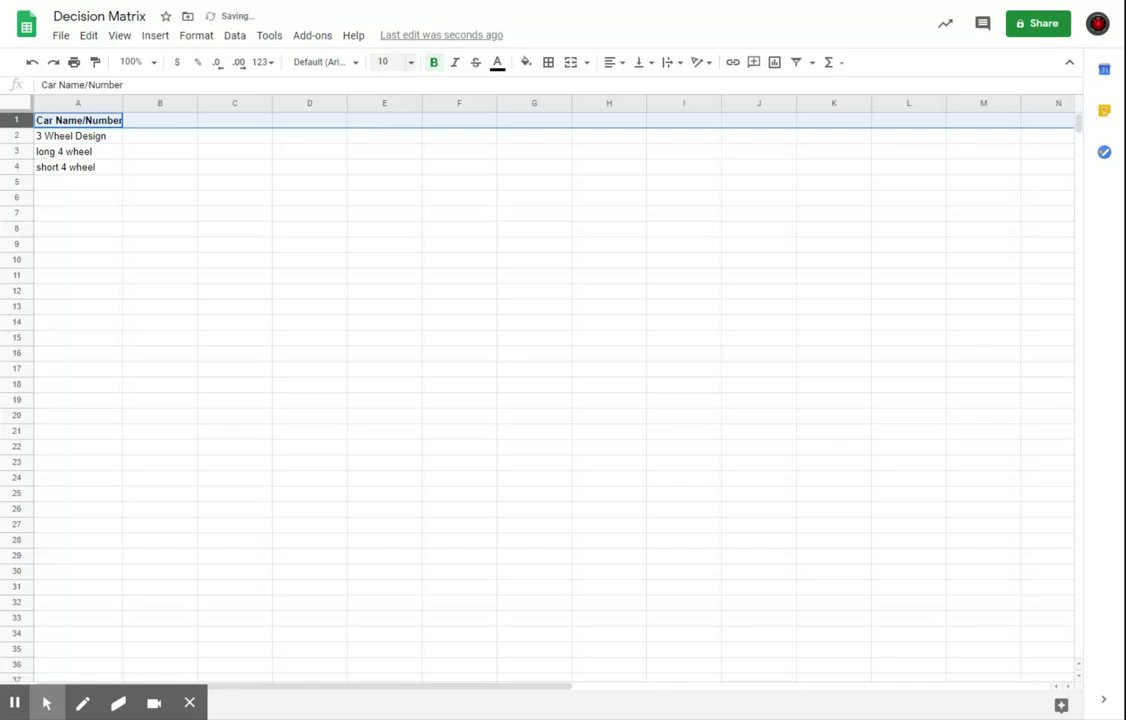
click(612, 62)
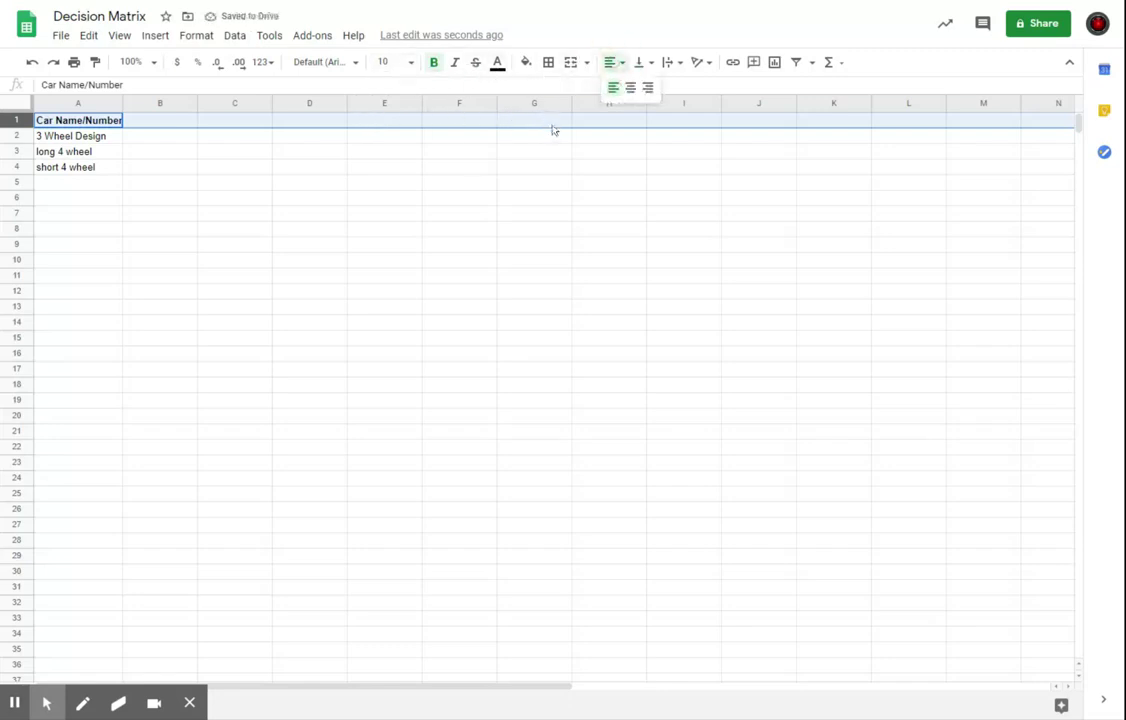
click(628, 85)
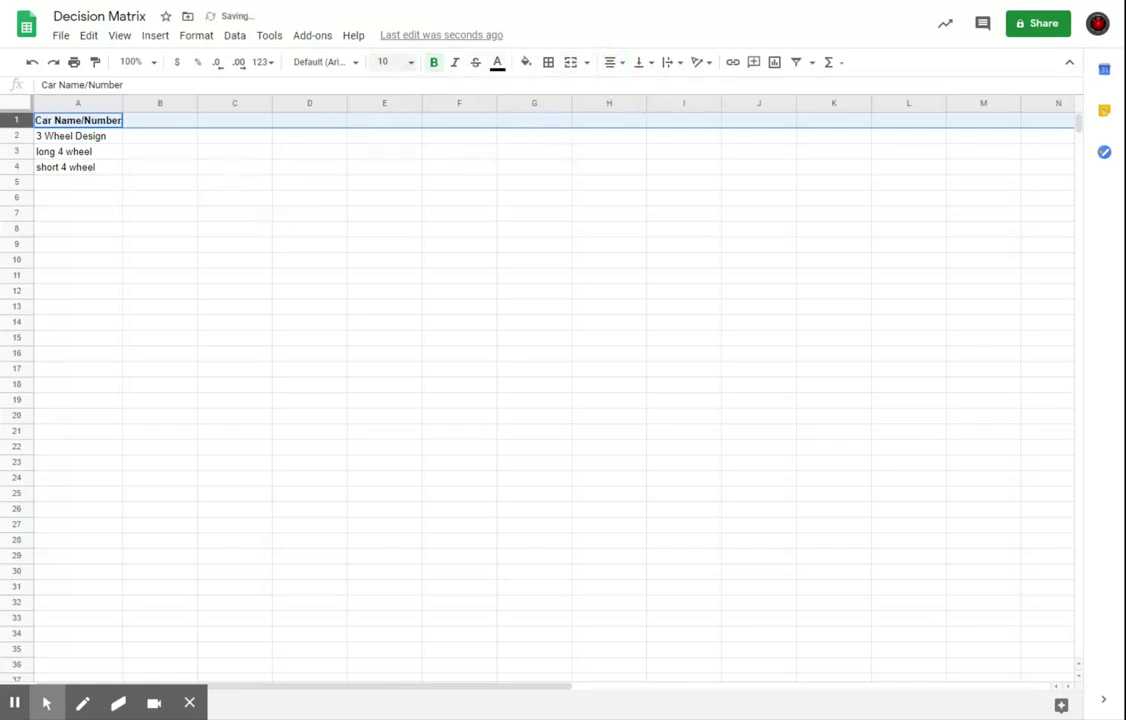
click(390, 62)
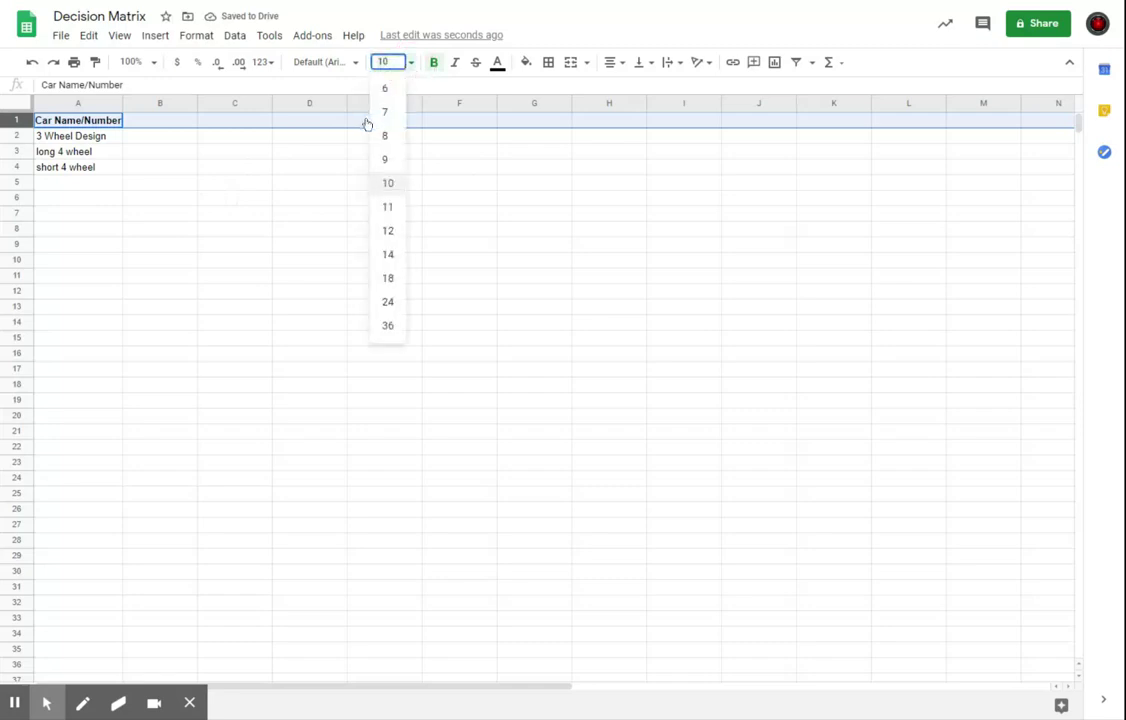
click(390, 226)
- Autofit column A again to fit the larger heading and return to cell B1
click(203, 183)
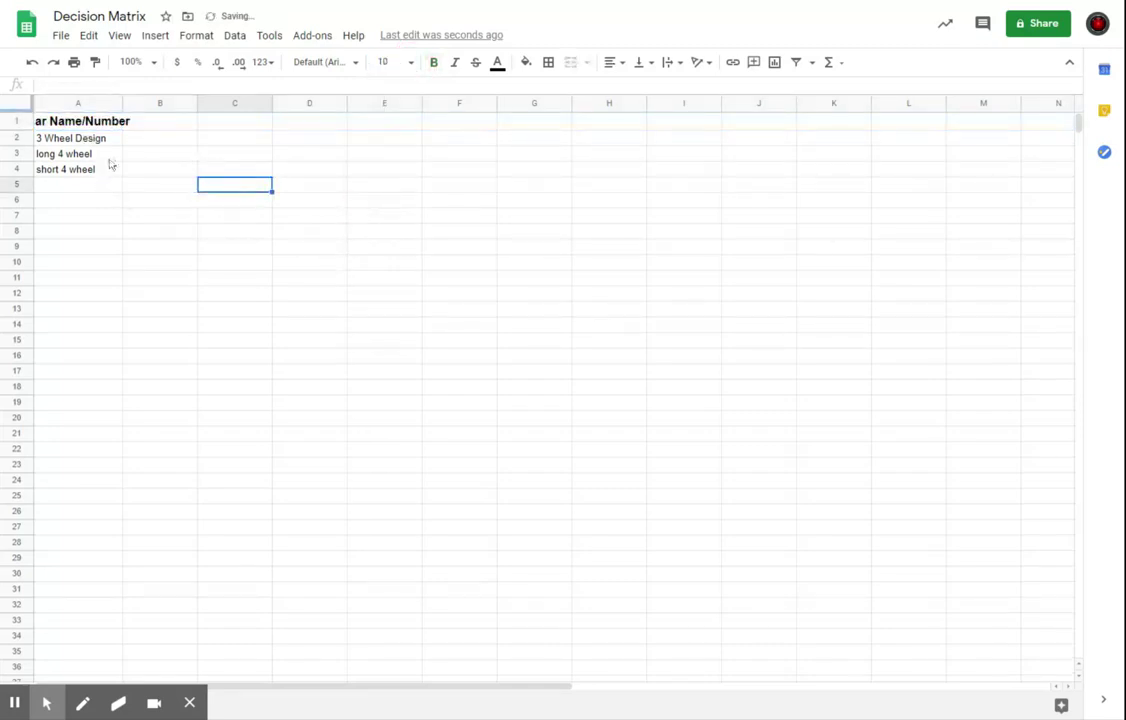
double_click(123, 103)
key(Up)
key(Up)
key(Up)
key(Up)
key(Left)
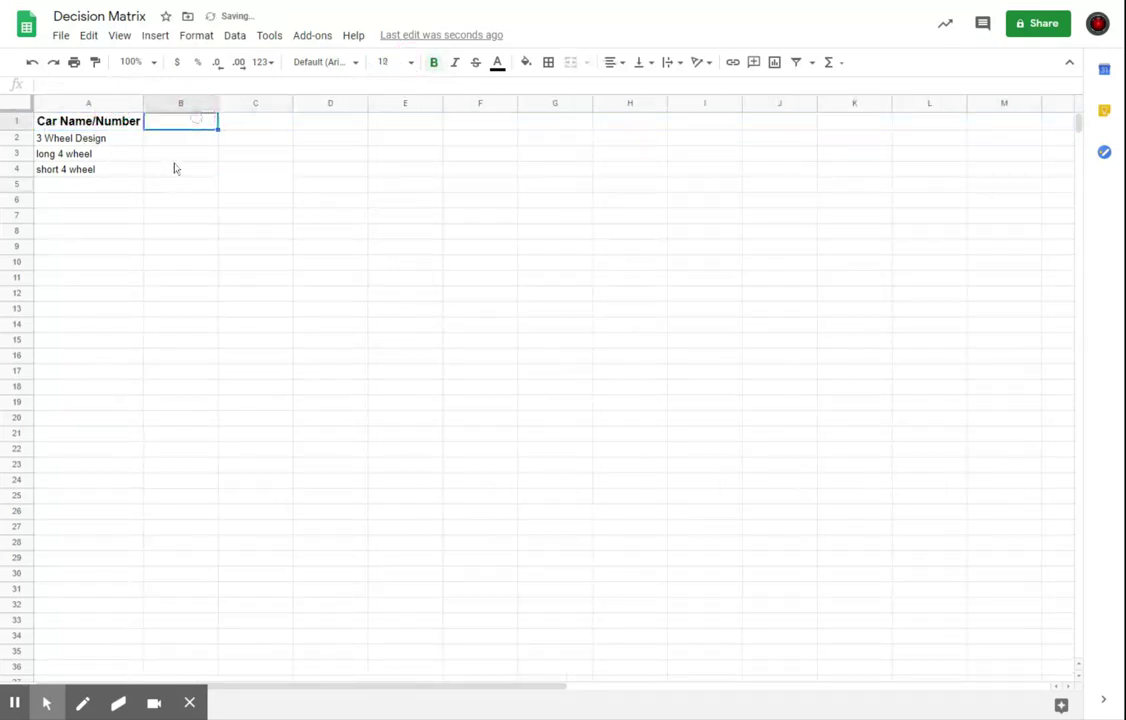
key(Down)
key(Down)
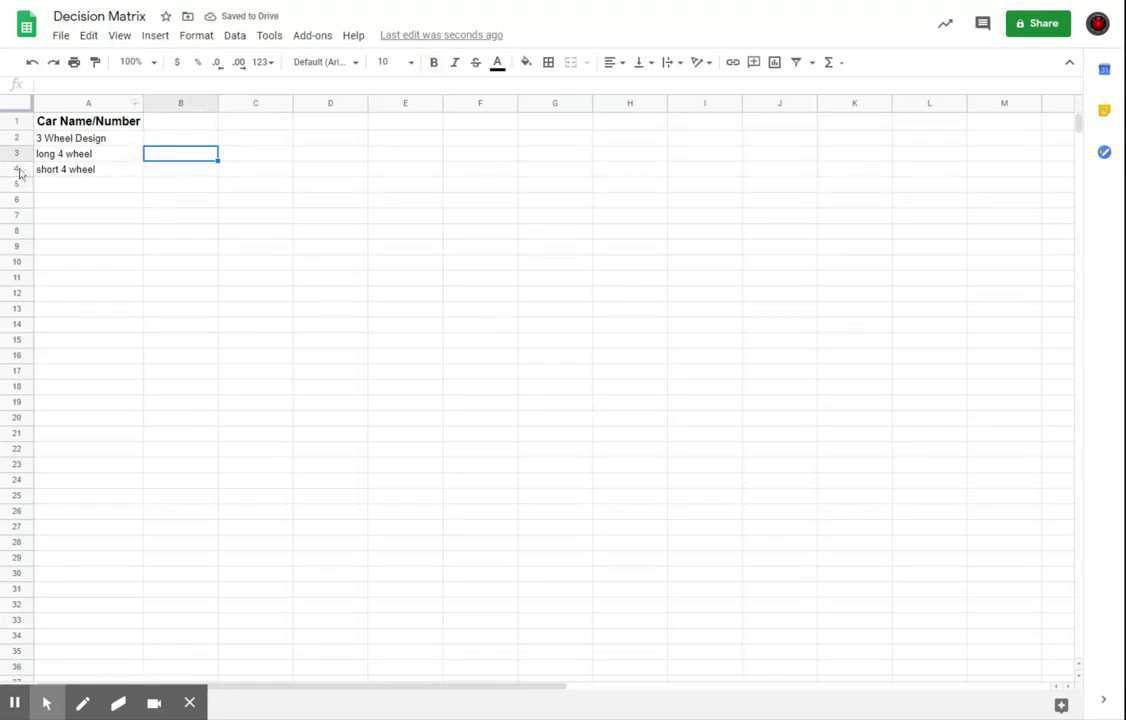
click(16, 121)
click(470, 153)
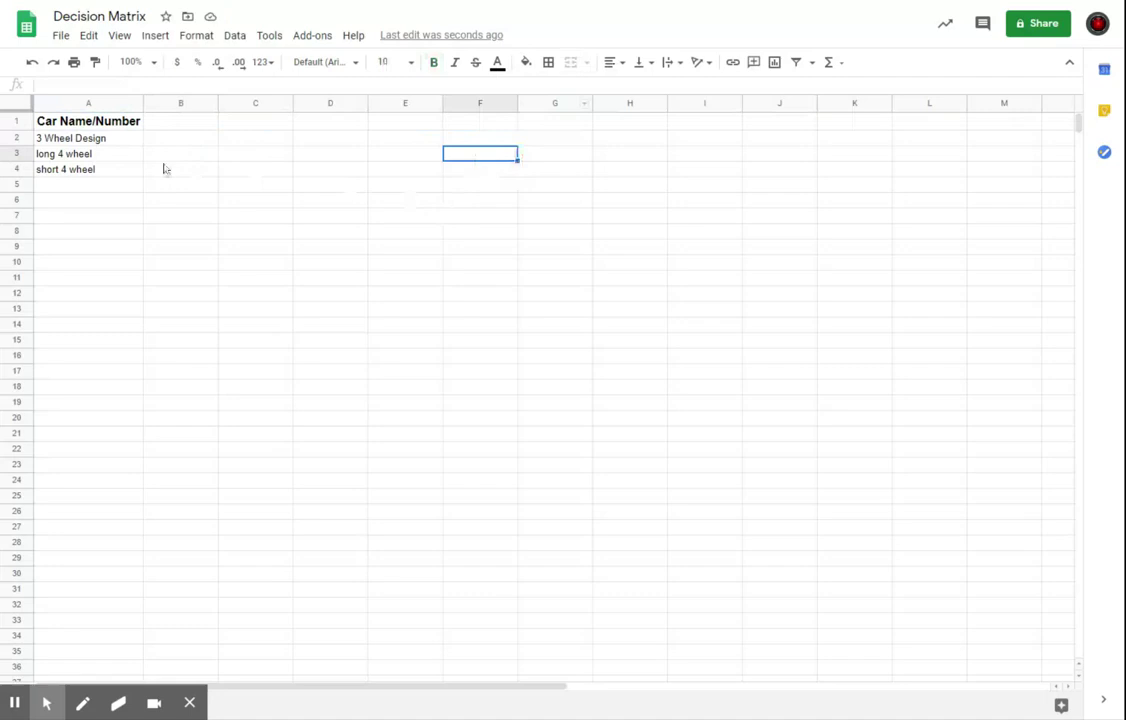
key(Up)
key(Up)
key(Left)
key(Left)
key(Left)
key(Left)
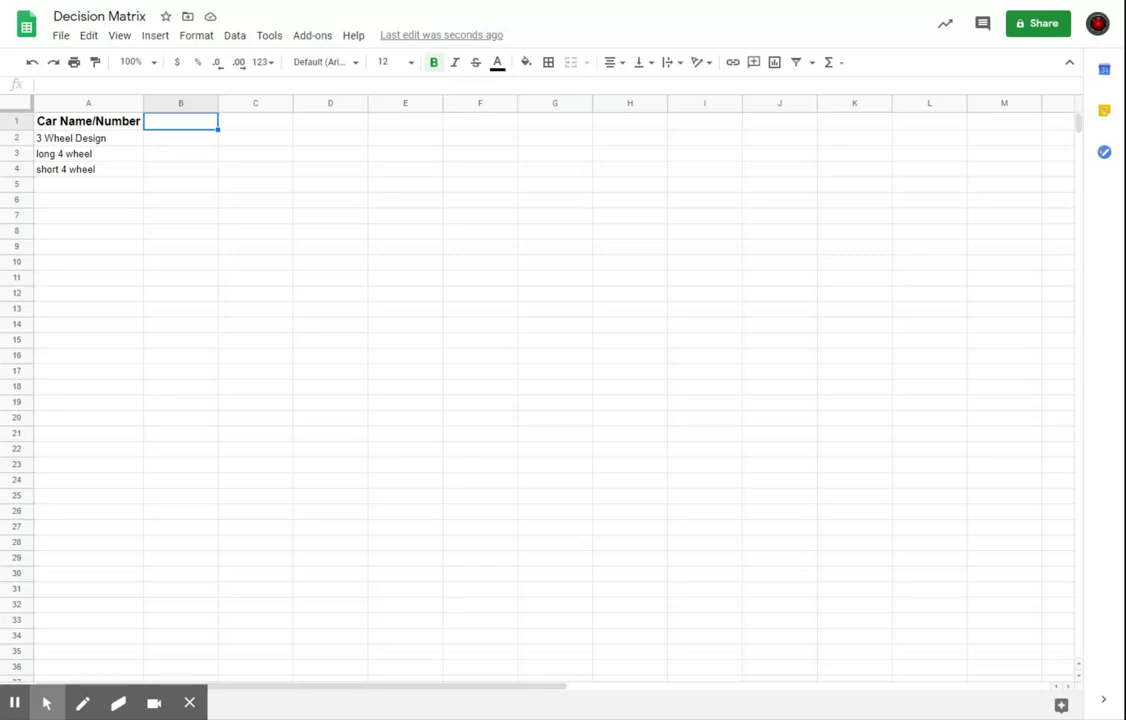
- Enter headers 'Big Wheels', 'Light' and 'Easy to Build' in B1:D1, autofitting column D
text(Big Wheels)
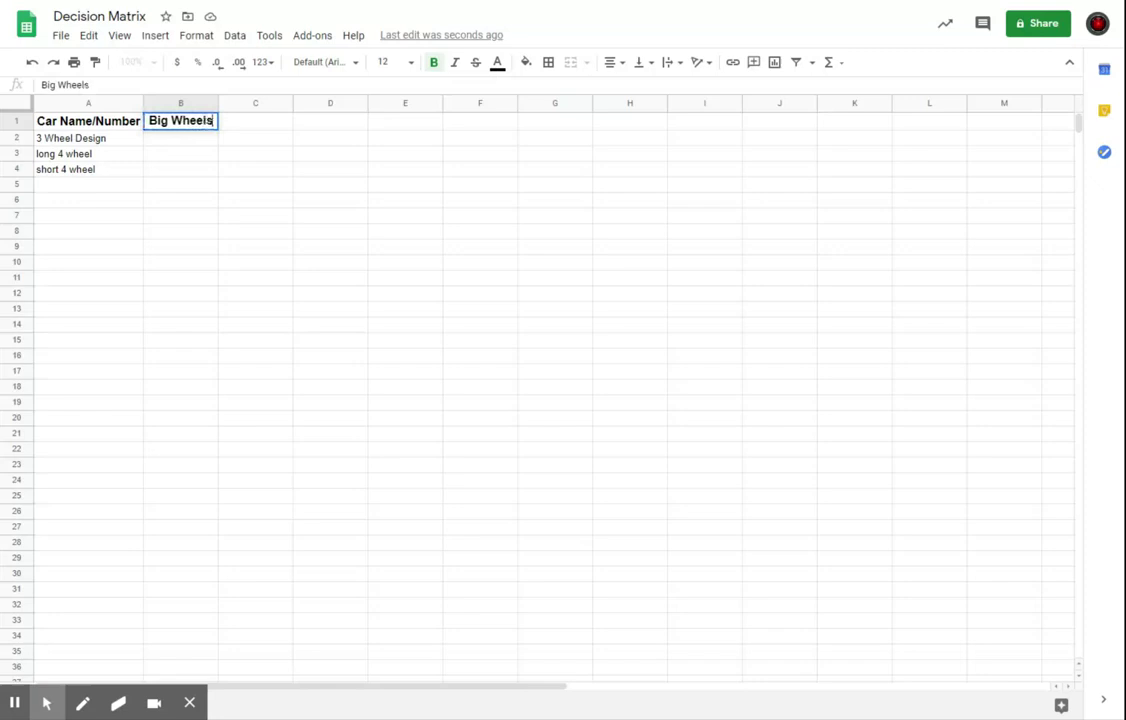
key(Tab)
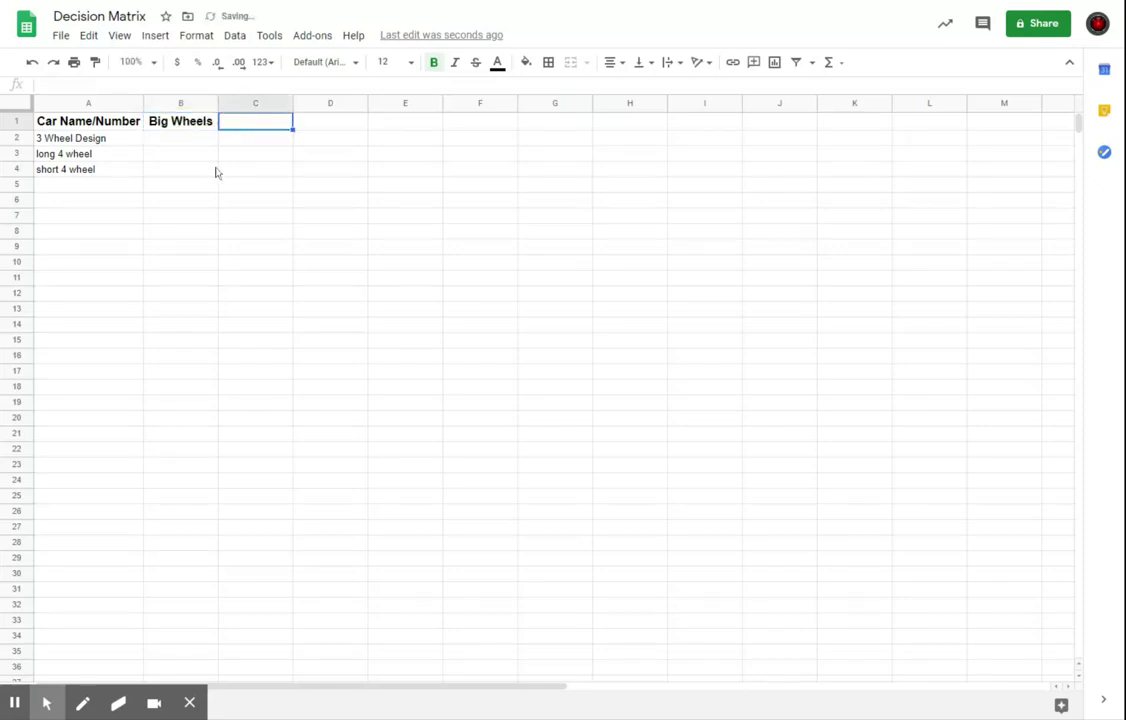
text(Light)
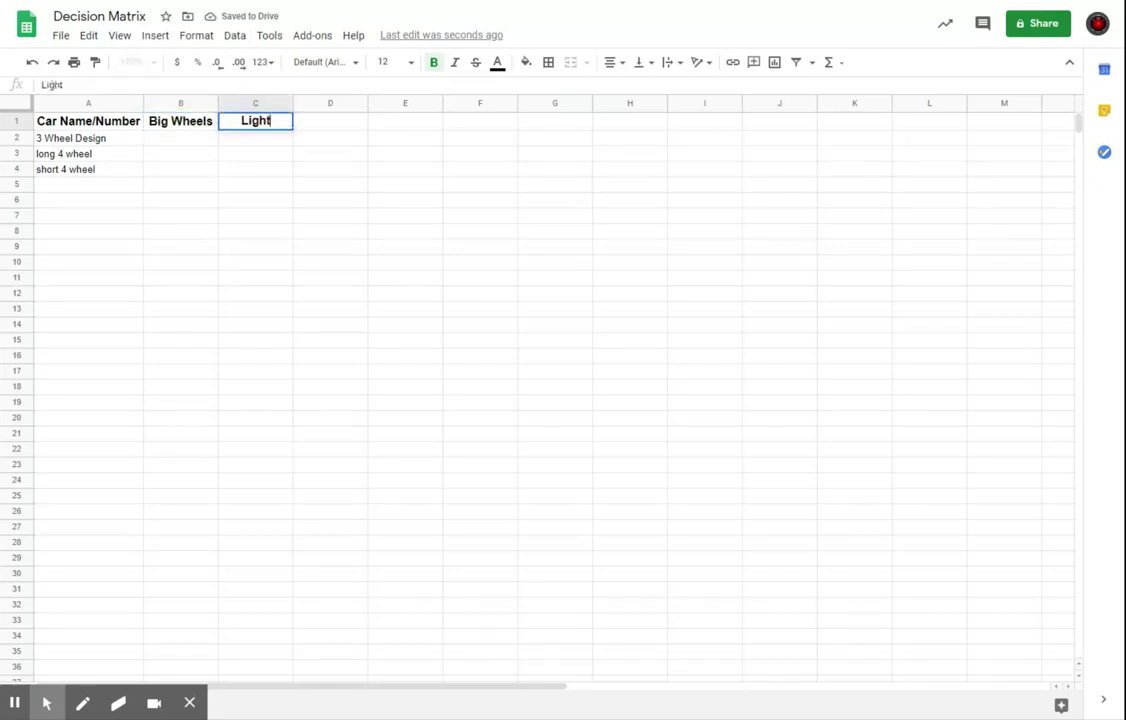
key(Tab)
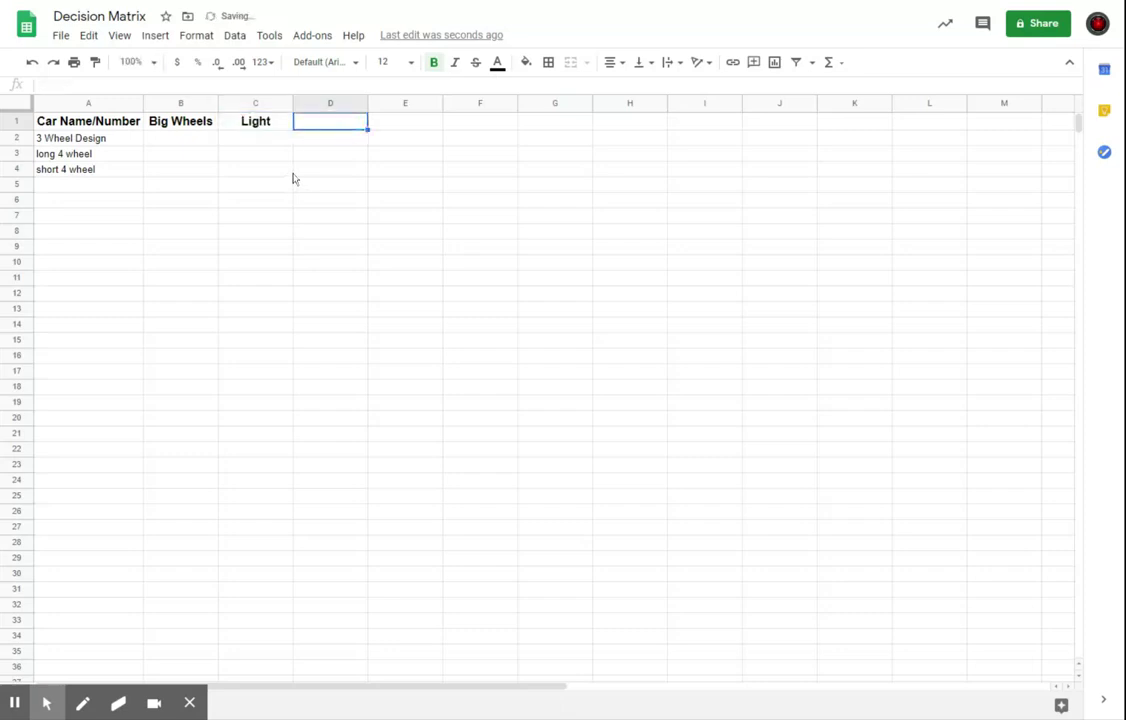
text(Easy)
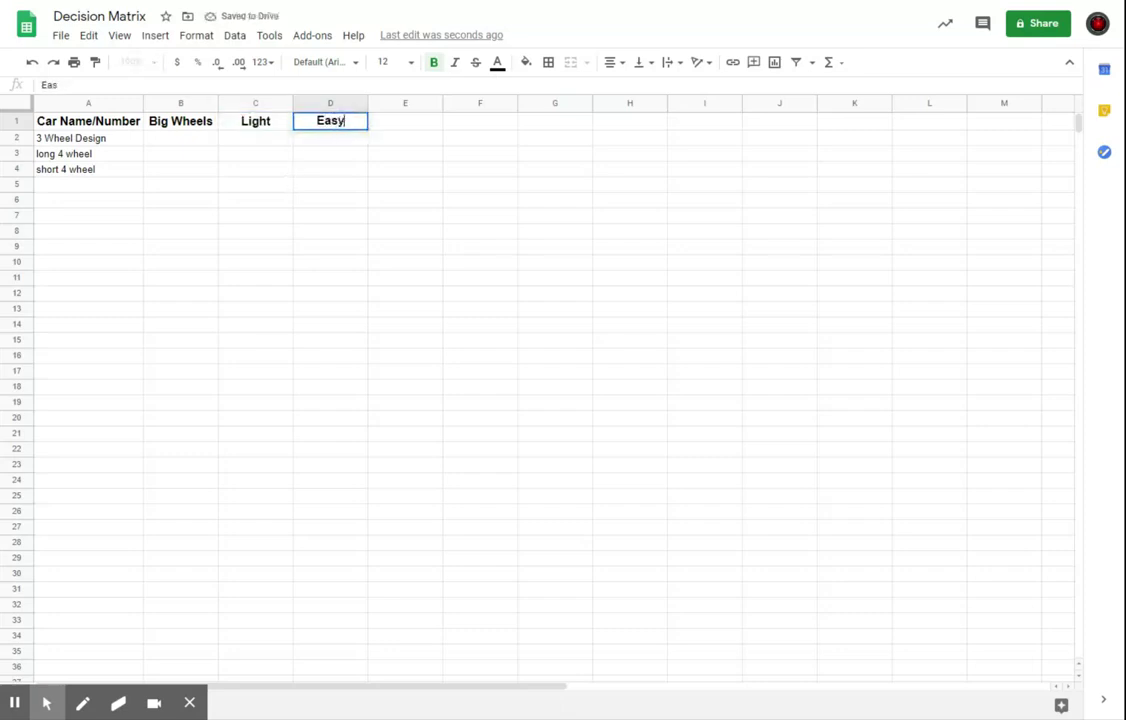
text( to Build)
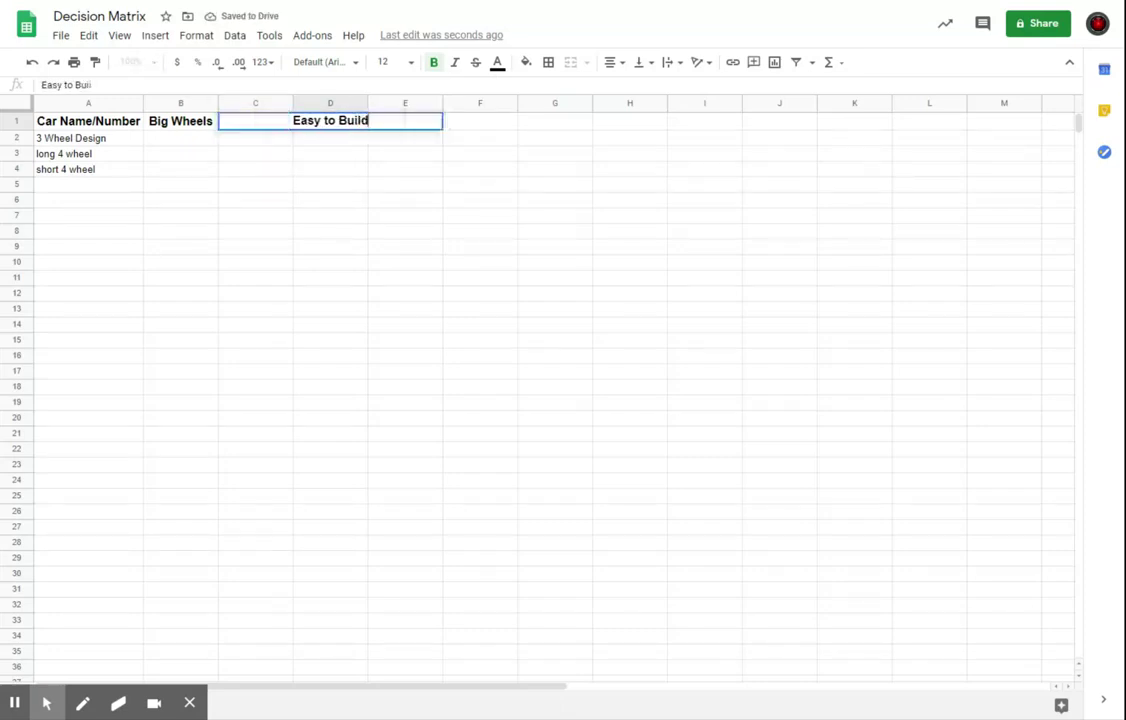
click(380, 154)
double_click(368, 102)
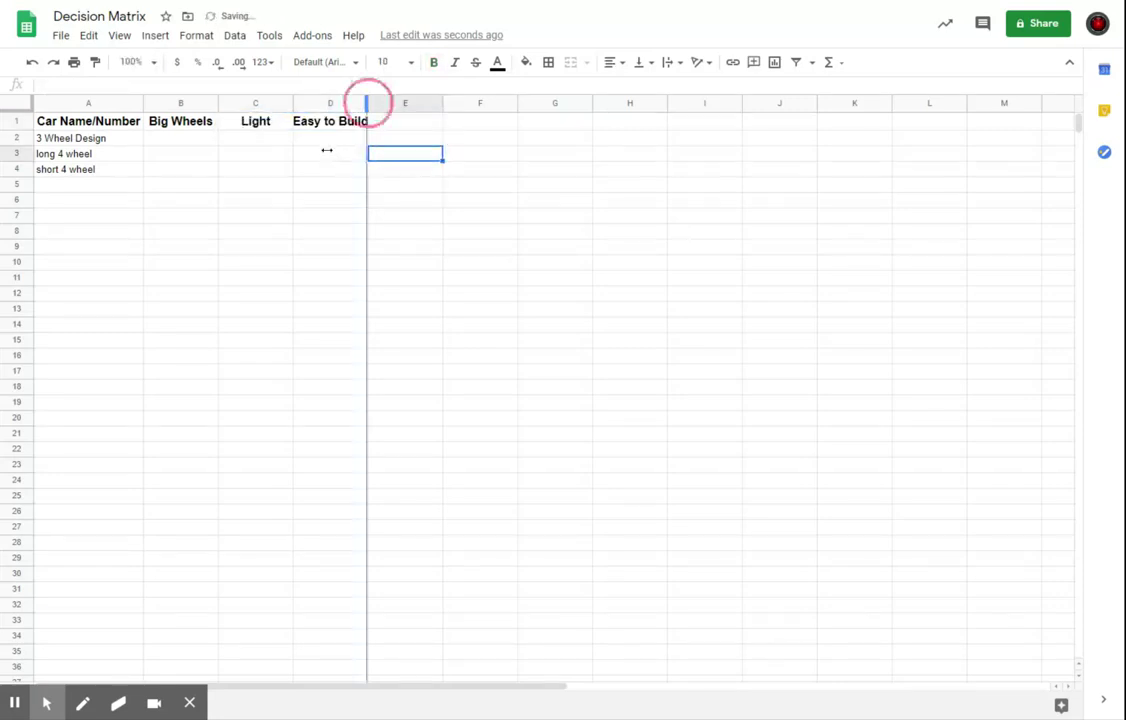
key(Up)
key(Up)
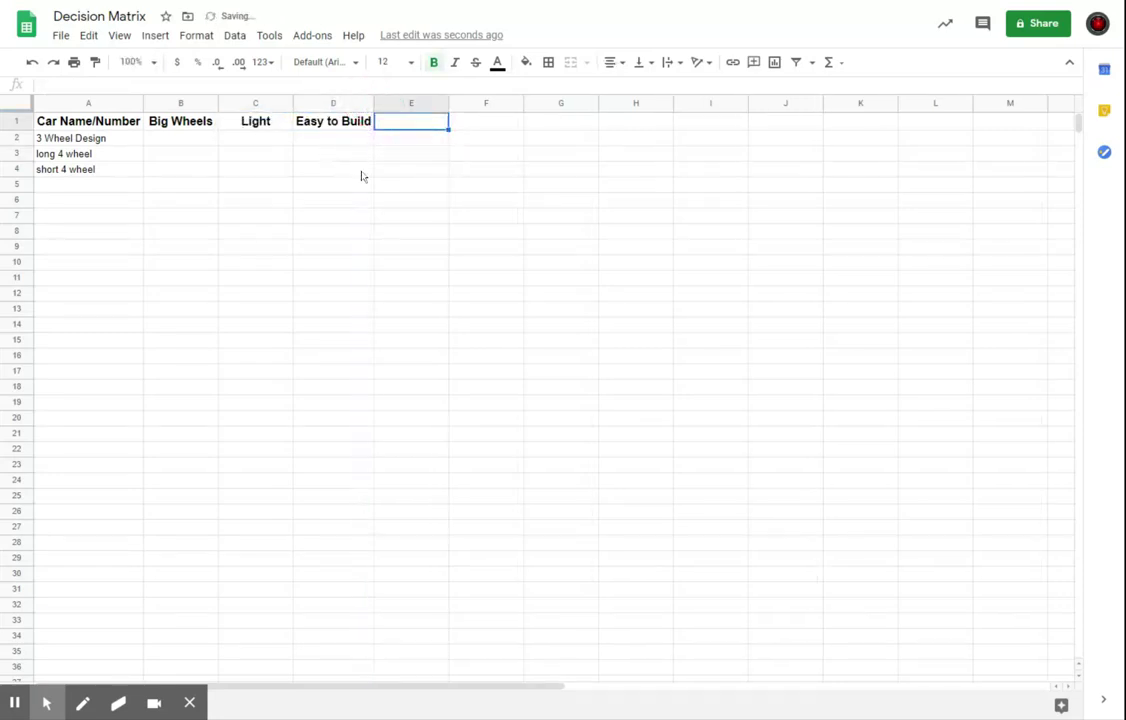
- Add the headers 'Looks Neat' in E1 and 'Total' in F1
text(Looks )
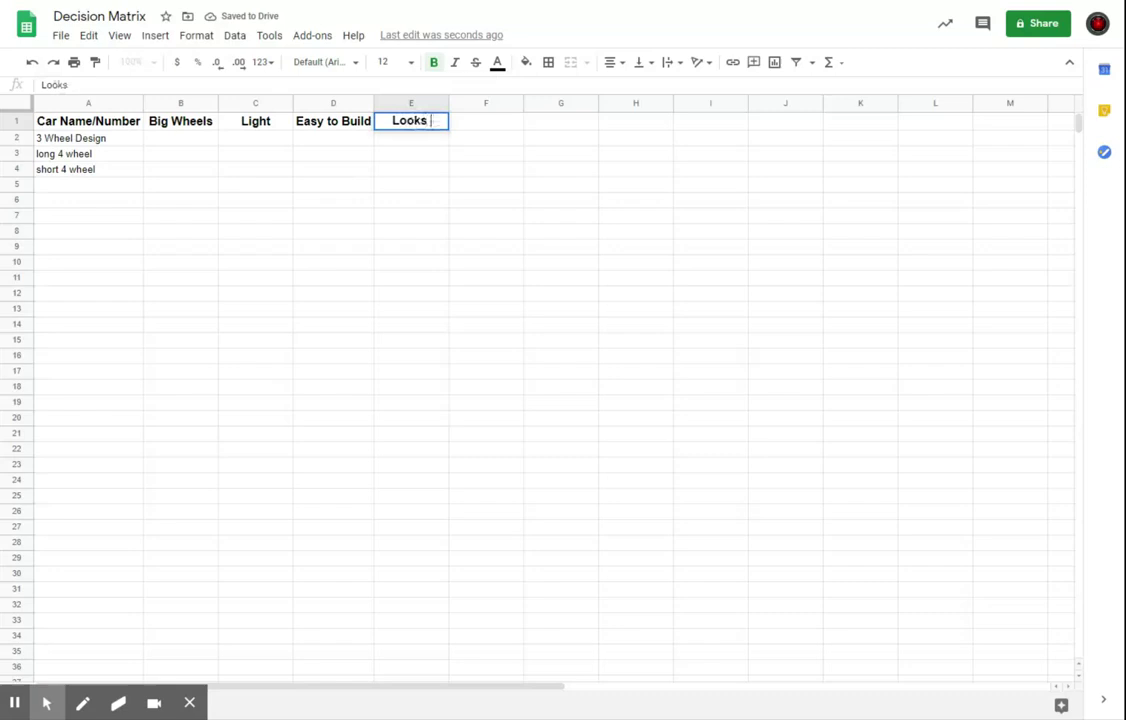
text(Neat)
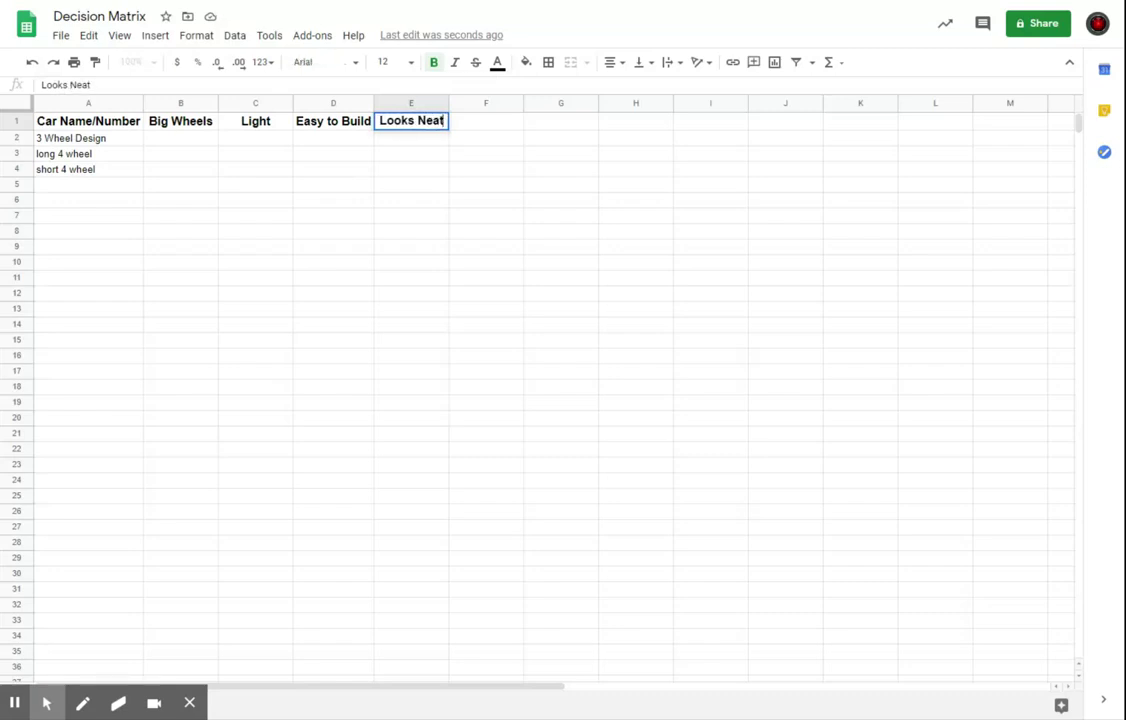
click(418, 167)
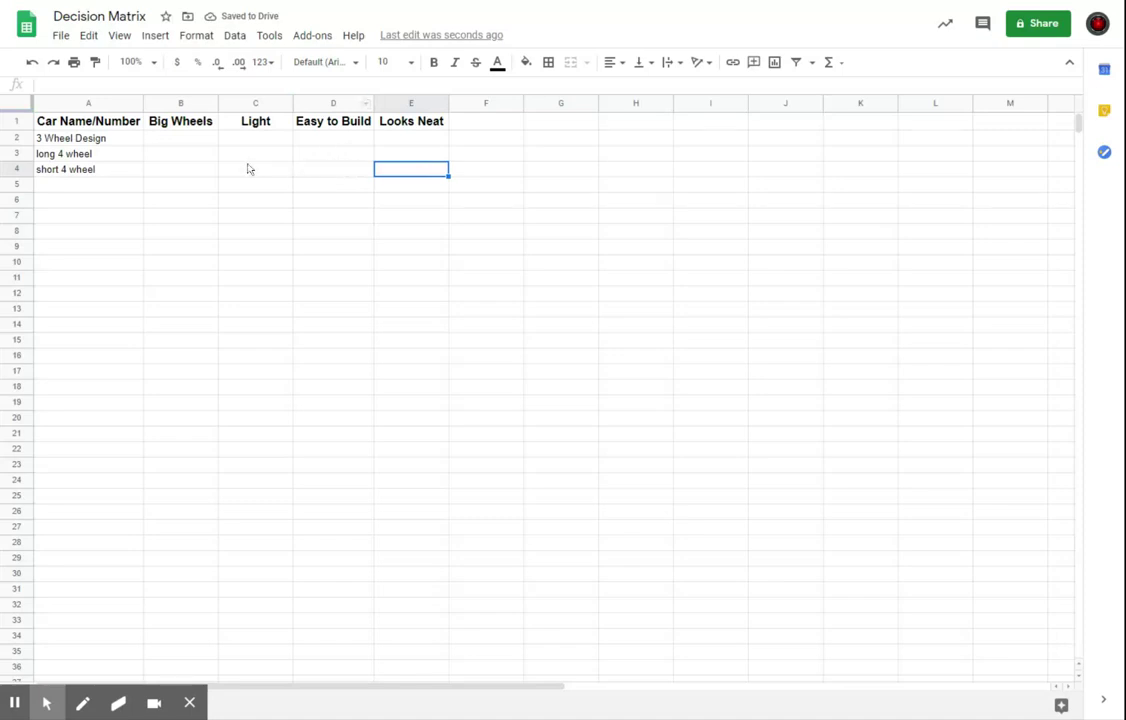
key(Up)
key(Up)
key(Up)
key(Right)
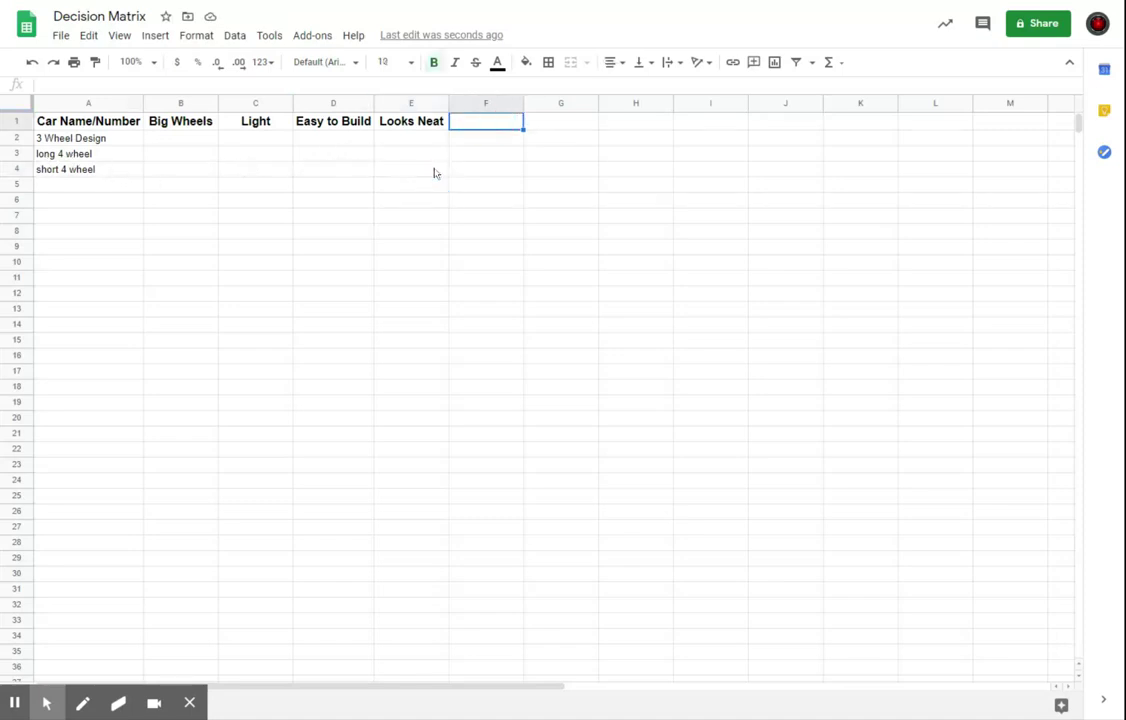
text(Total)
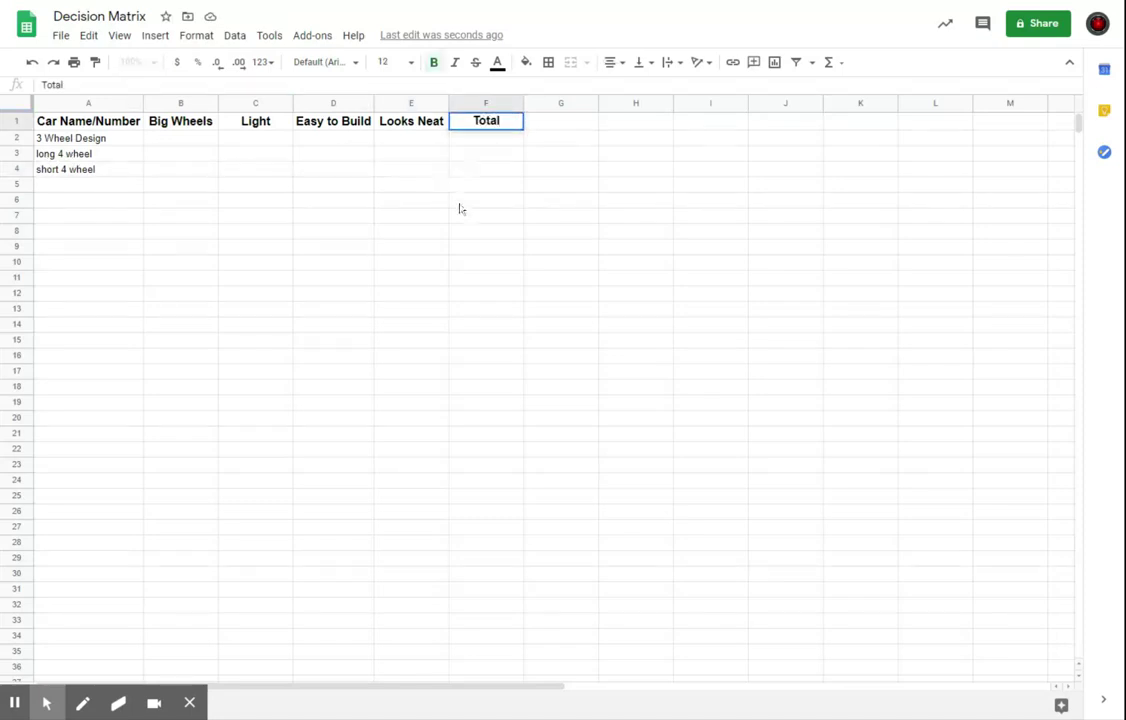
key(Down)
key(Down)
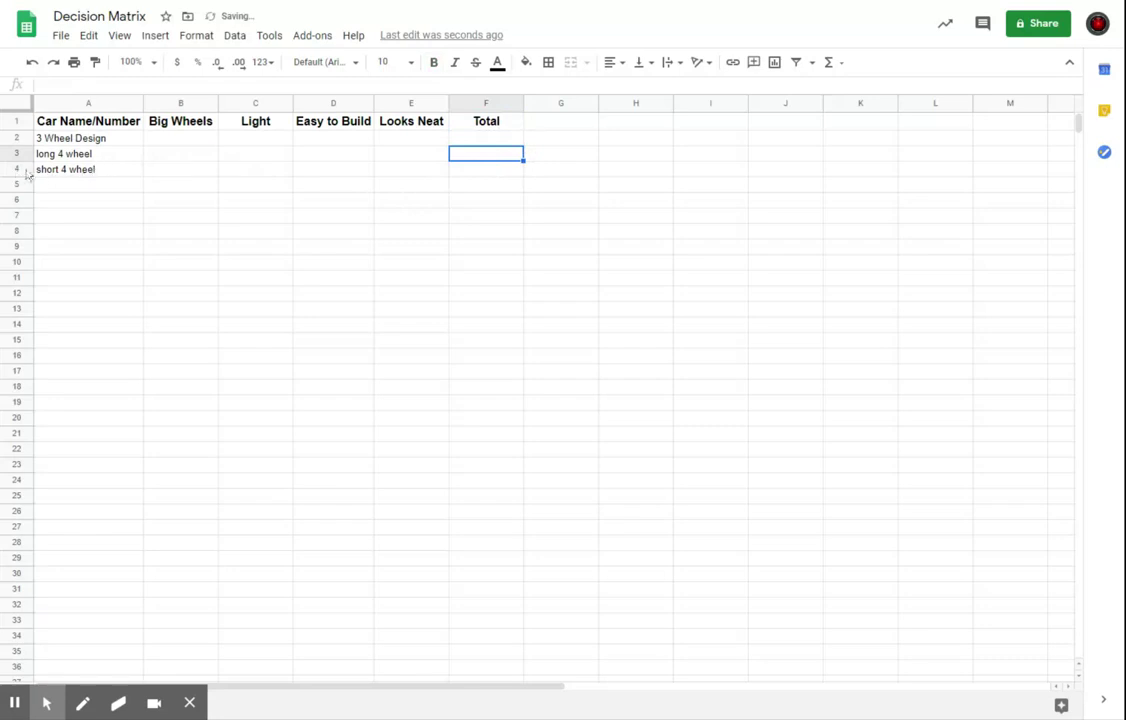
- Add a bottom border under the header row A1:F1
click(142, 122)
drag(148, 122, 486, 122)
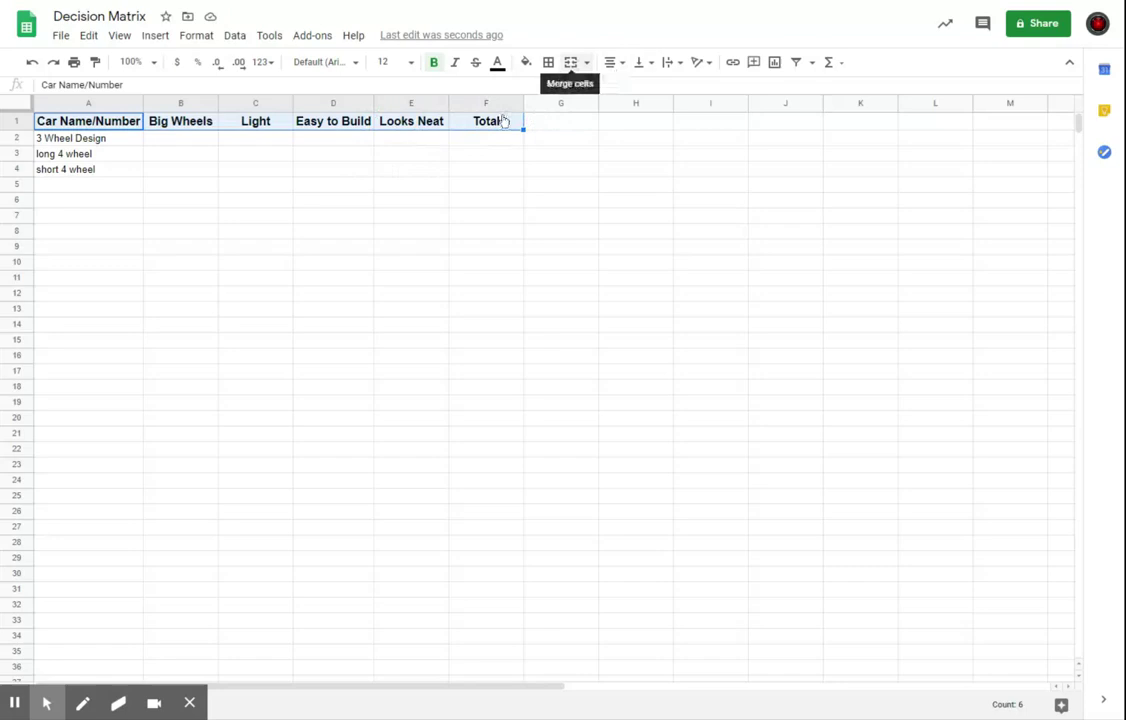
click(548, 62)
click(614, 113)
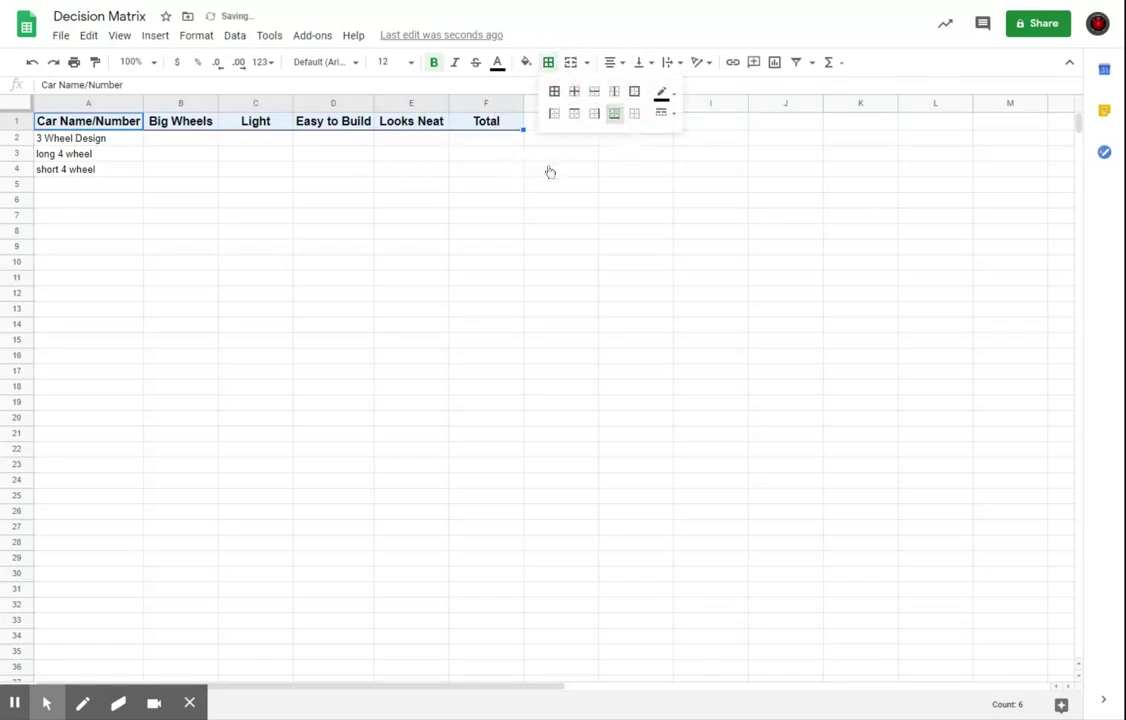
click(486, 153)
- Add a right border along the car names column A1:A4
drag(88, 122, 115, 169)
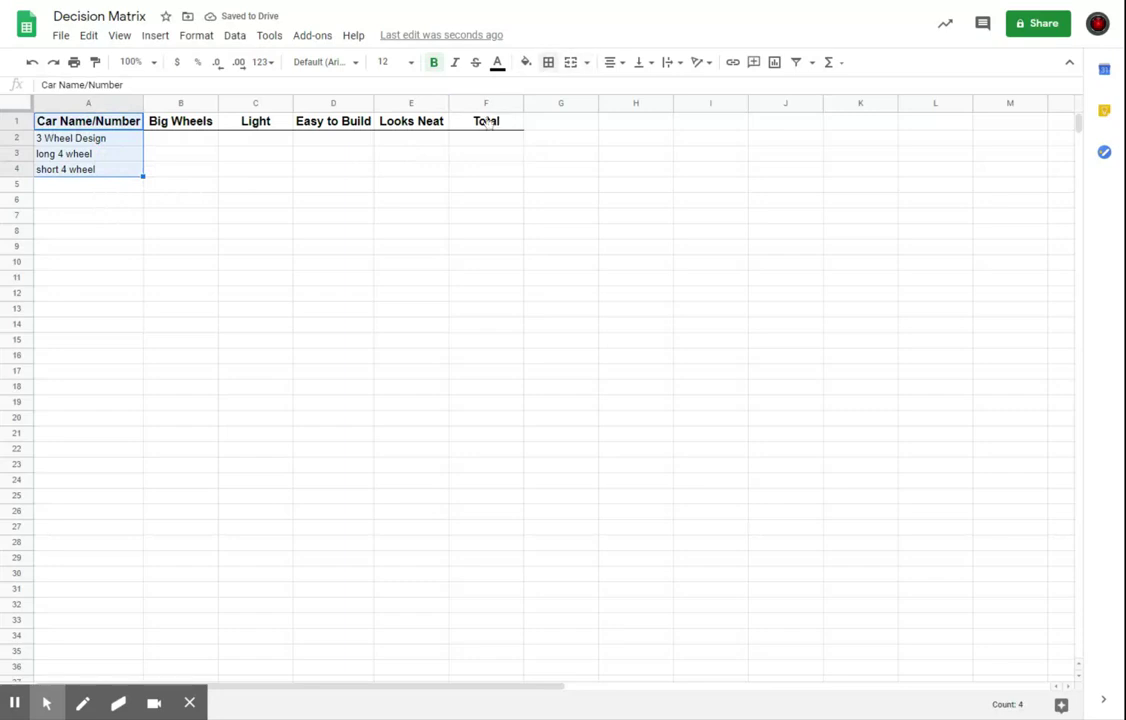
click(548, 62)
click(594, 113)
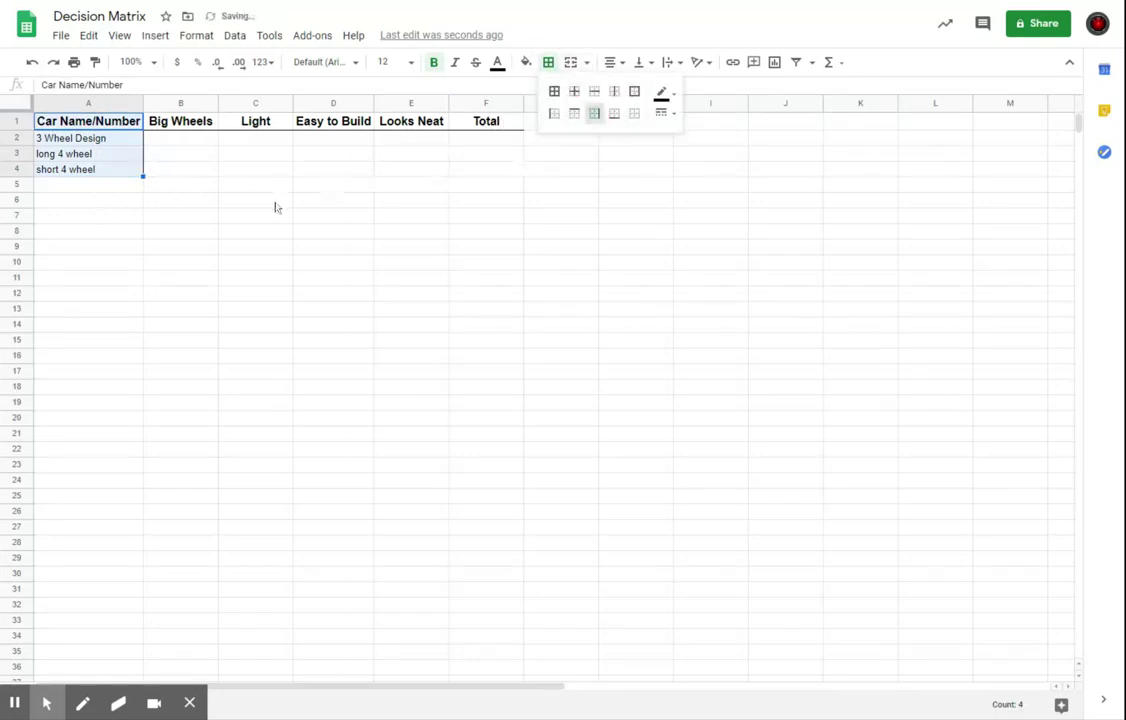
click(333, 153)
click(168, 138)
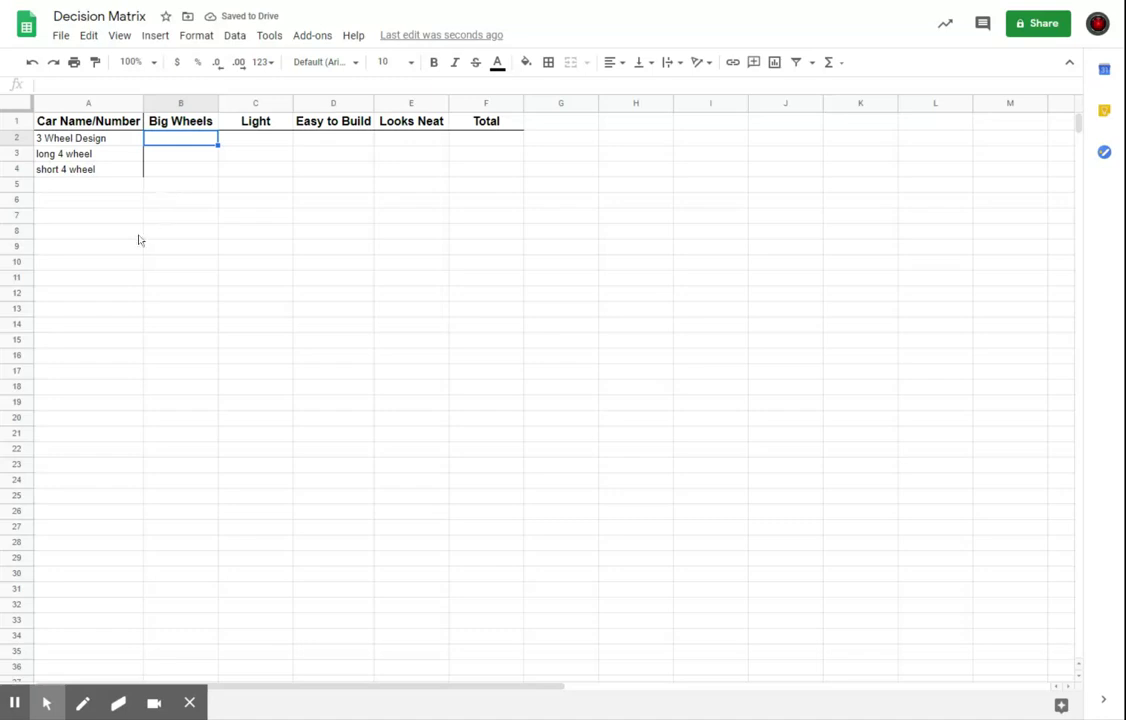
- Type the note '* Lowes Score Best' into cell A6
click(146, 199)
click(120, 199)
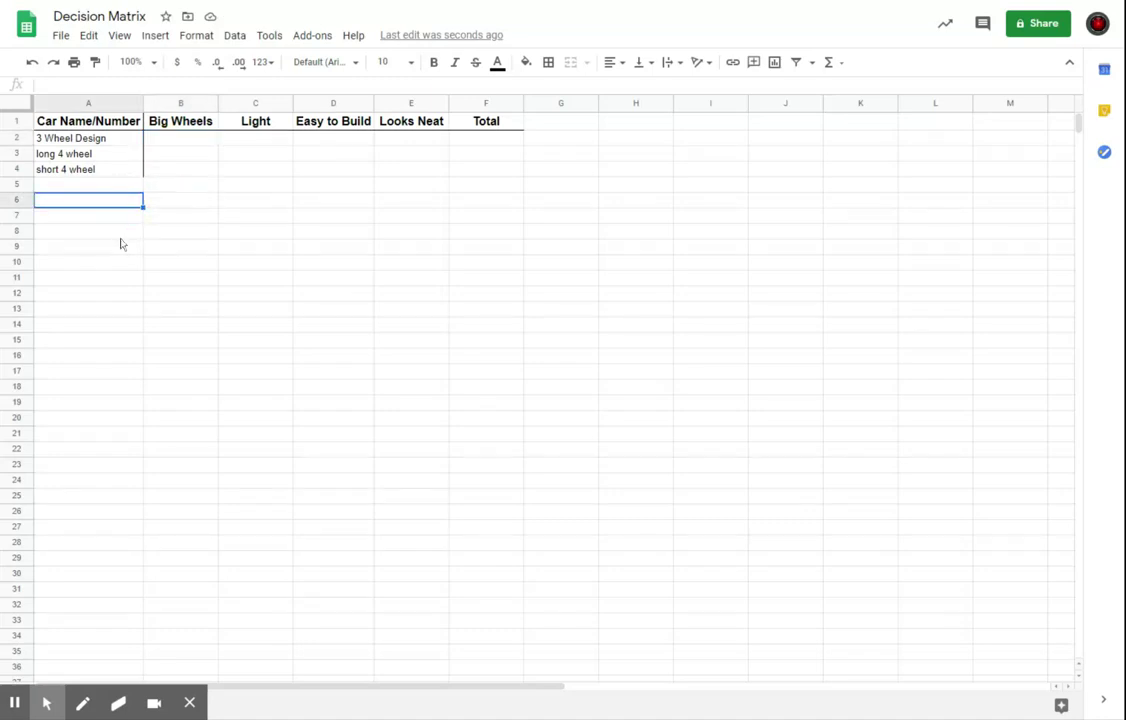
text(* Lowes S)
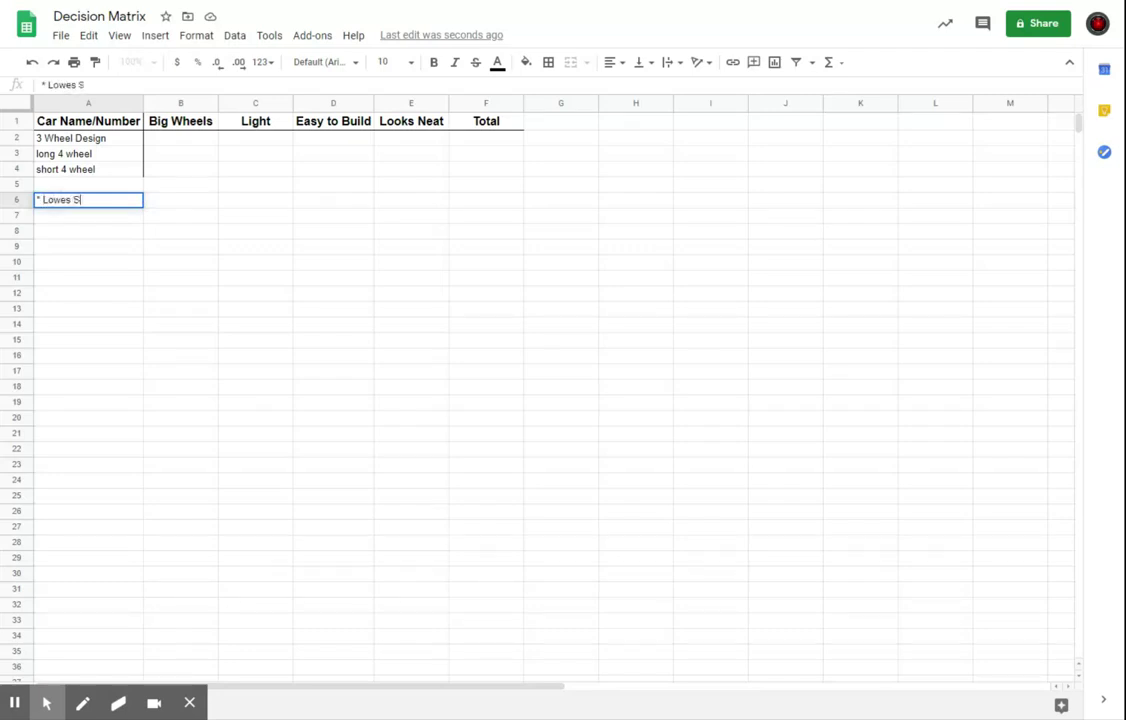
text(core Best)
click(182, 139)
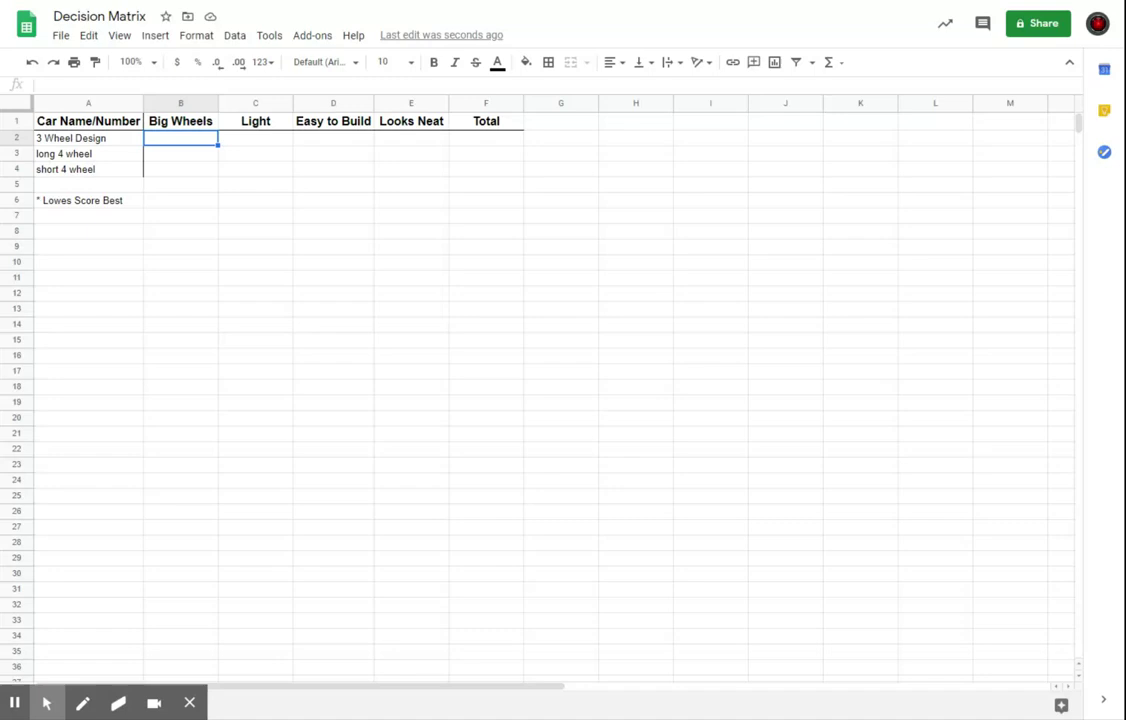
- Enter the Big Wheels scores 1, 3 and 3 in B2:B4
text(1)
key(Return)
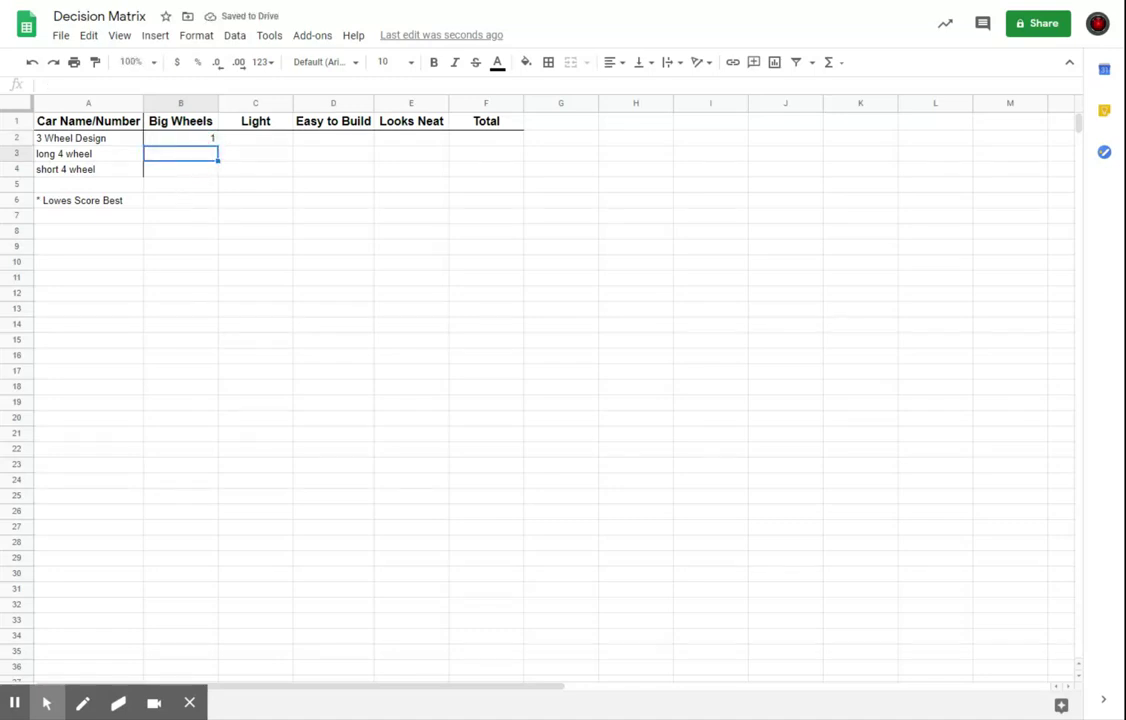
text(3)
key(Return)
text(3)
key(Return)
- Enter the Light scores 2, 3 and 1 in C2:C4
key(Up)
key(Up)
key(Right)
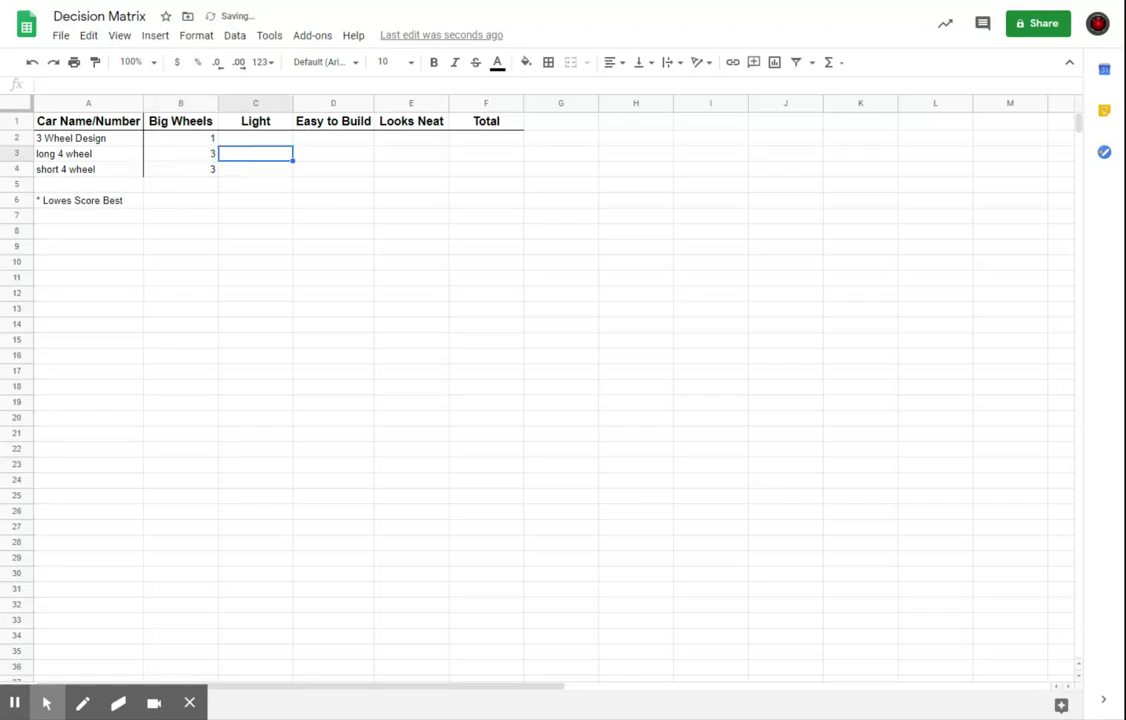
key(Up)
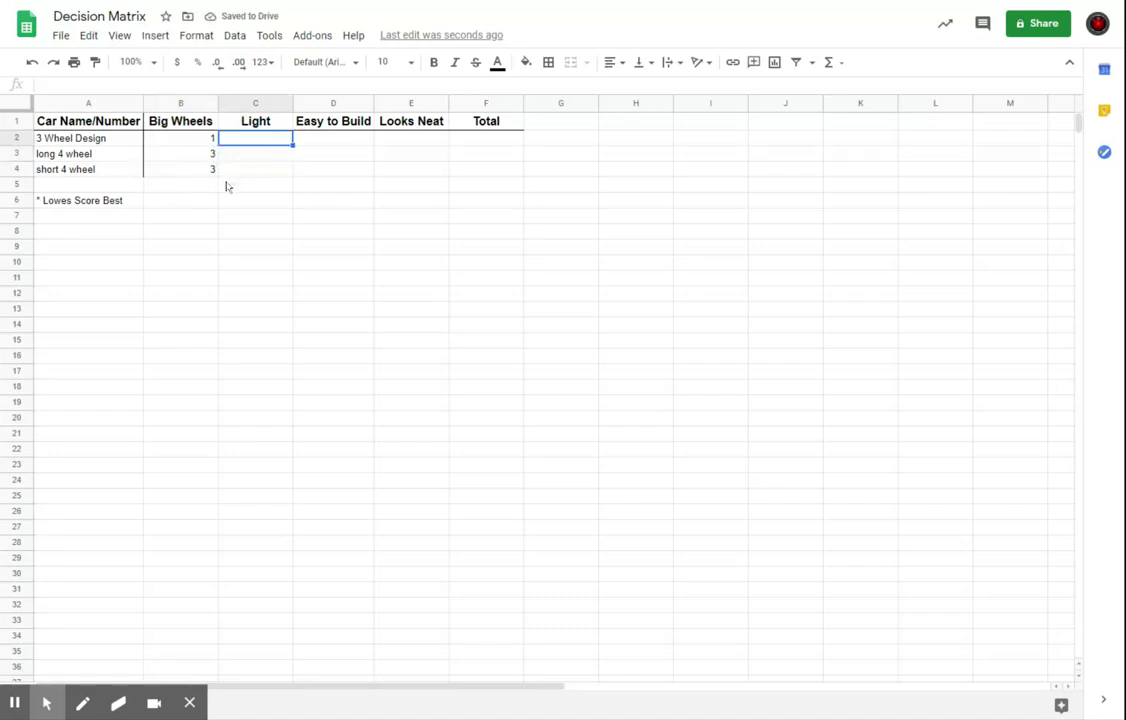
key(Down)
key(Down)
text(1)
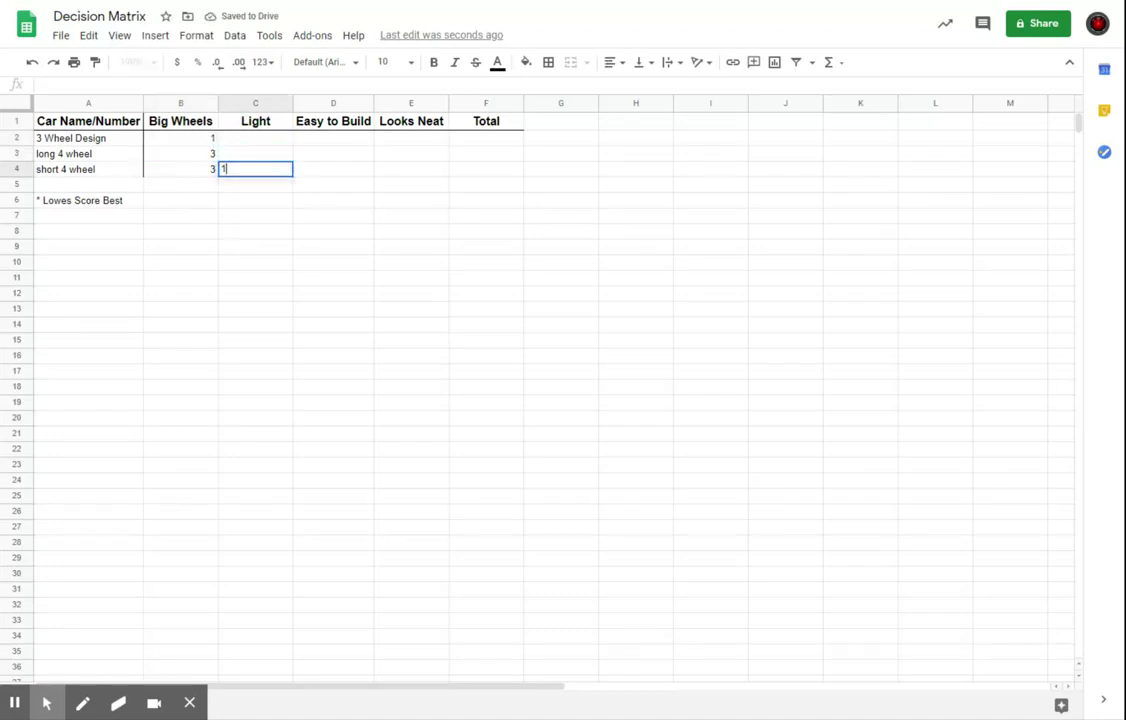
key(Up)
key(Up)
text(2)
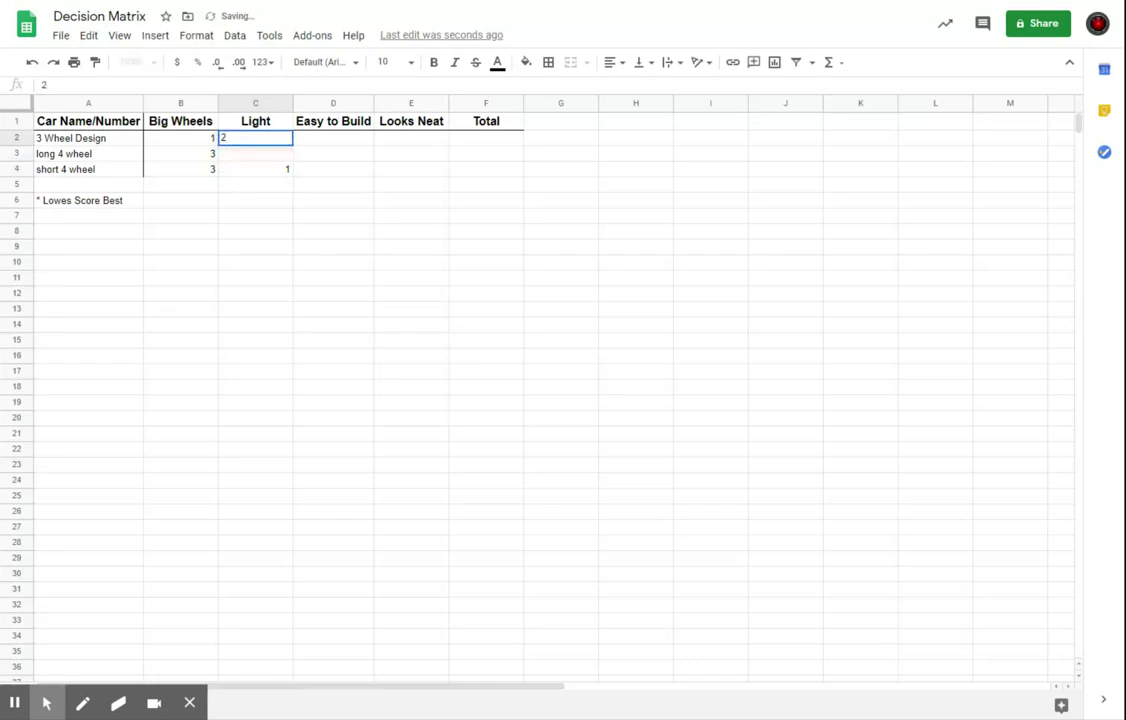
key(Return)
text(3)
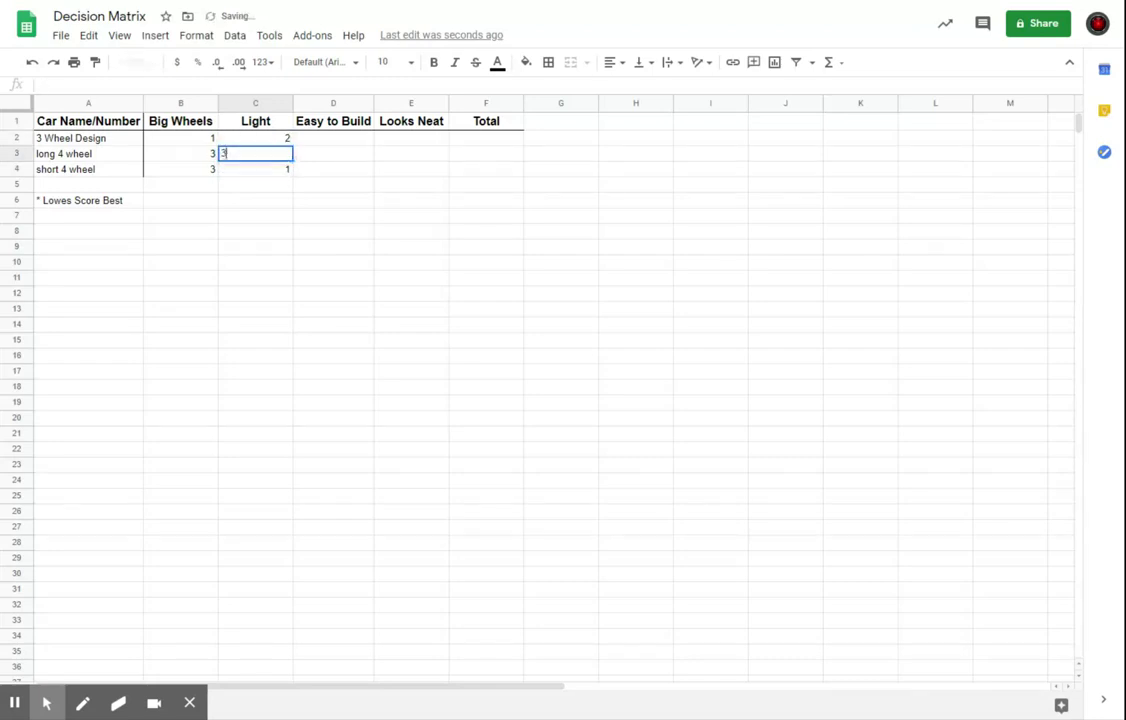
key(Tab)
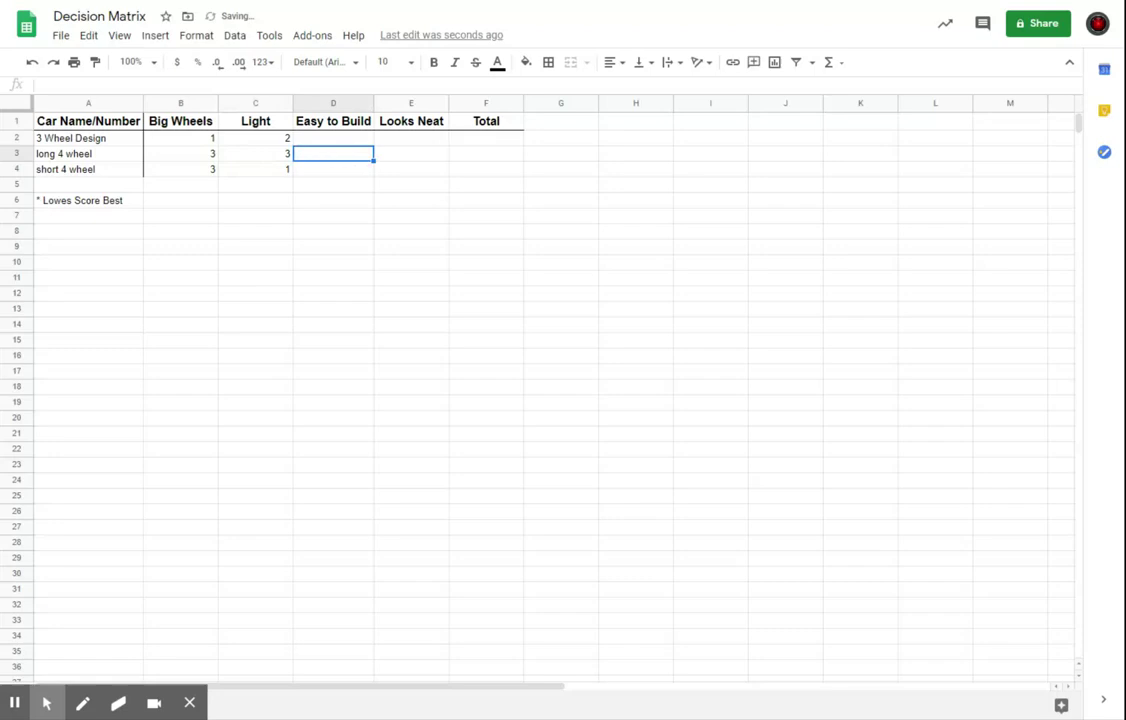
- Enter the Easy to Build scores 2, 1 and 4 in D2:D4
text(1)
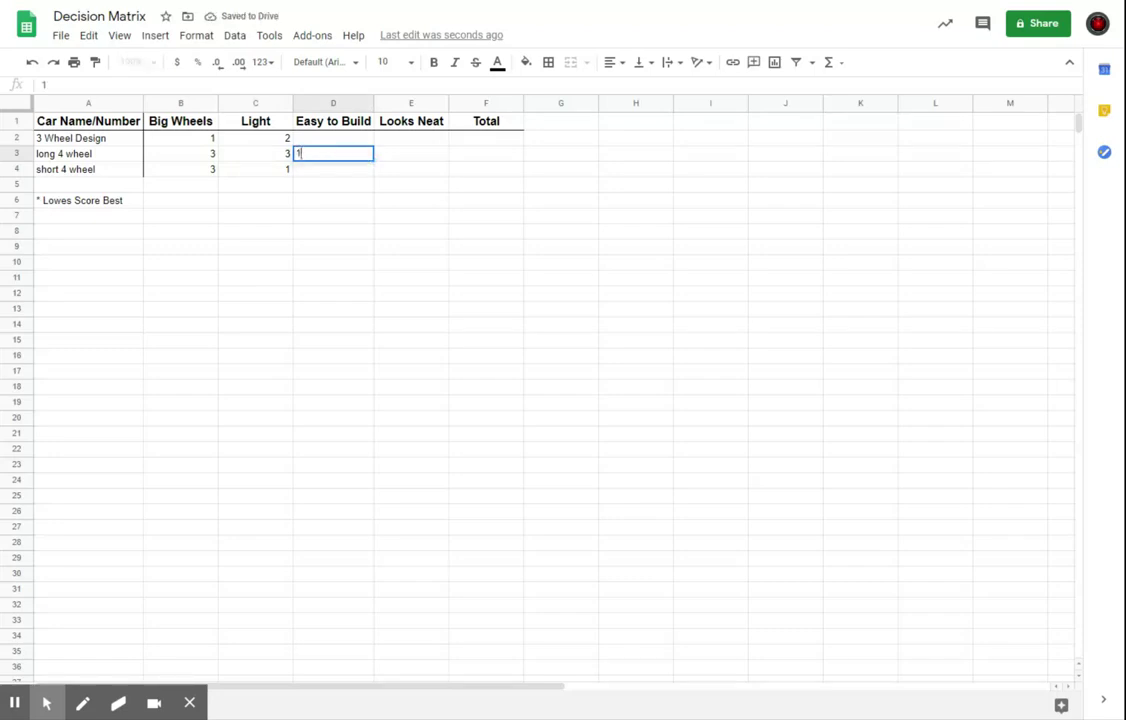
click(333, 138)
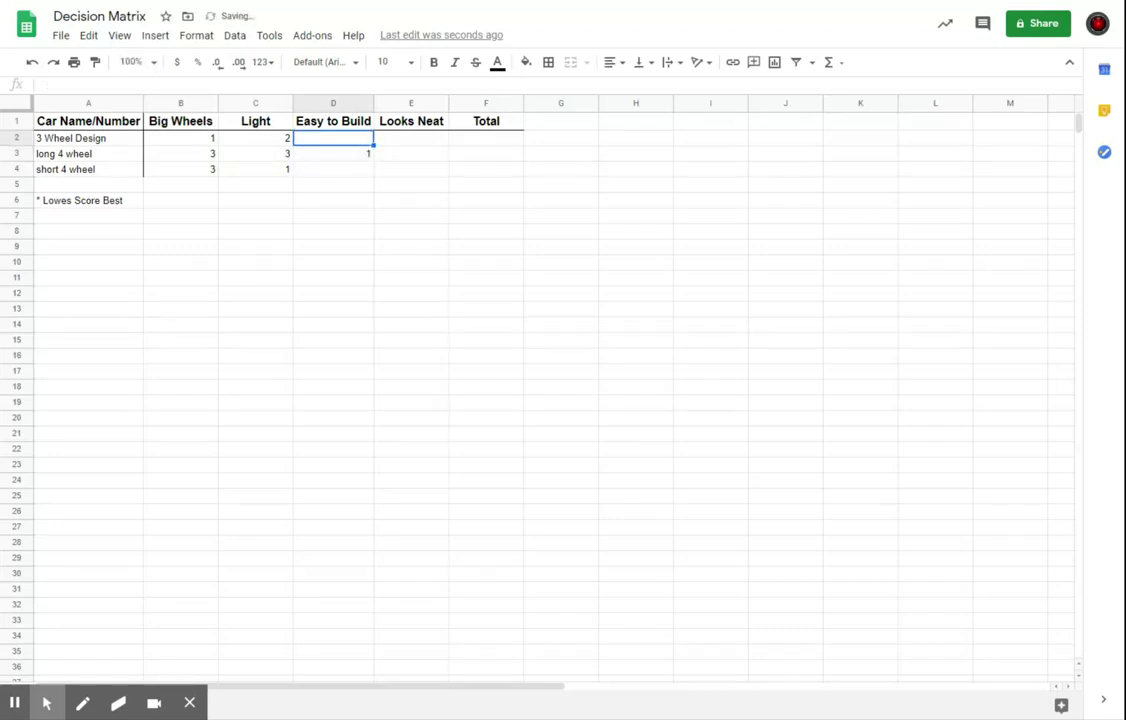
text(2)
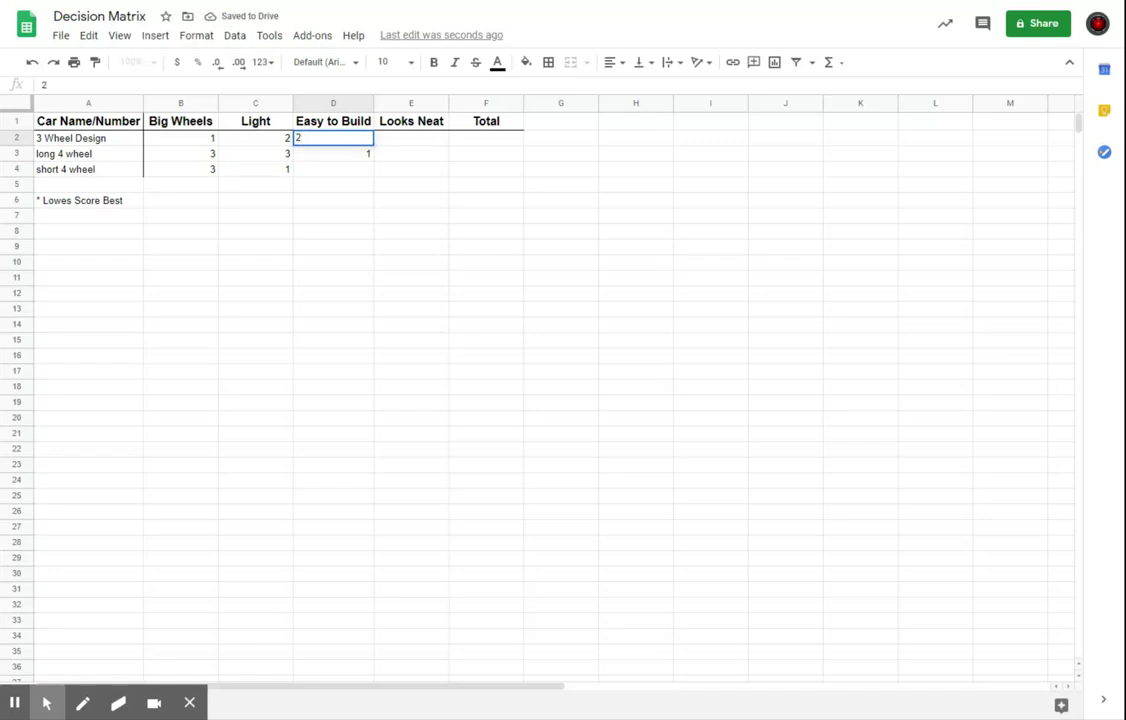
click(333, 169)
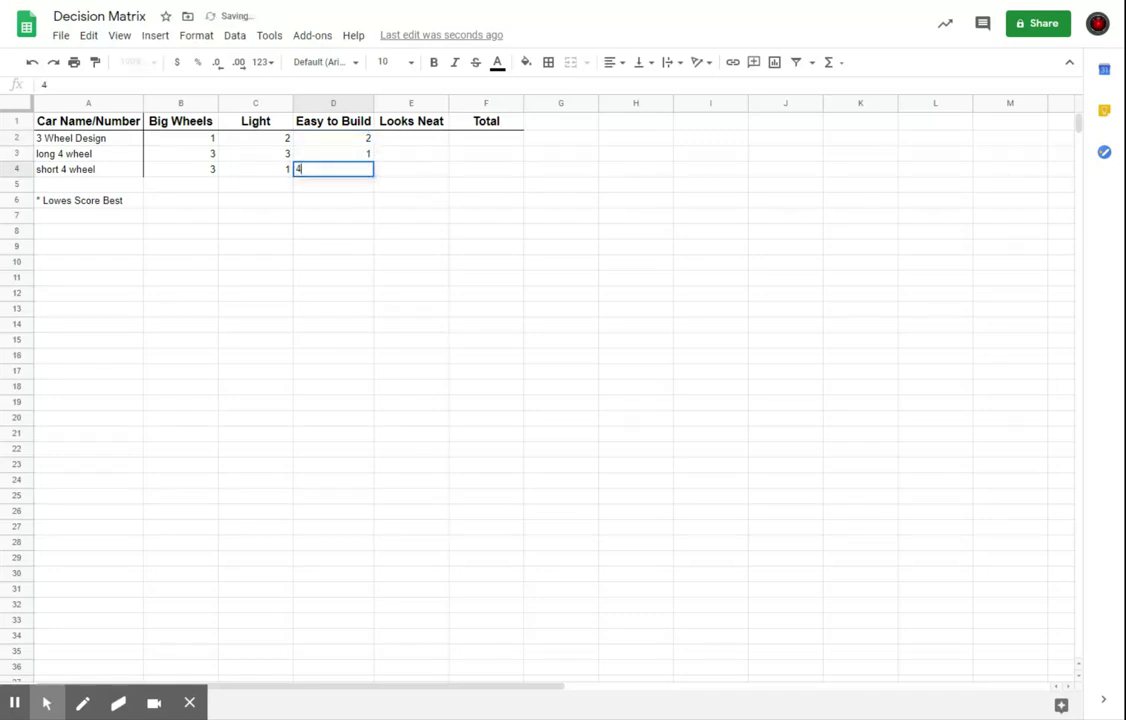
key(Tab)
- Enter the Looks Neat scores 1, 3 and 2 in E2:E4
key(Up)
key(Up)
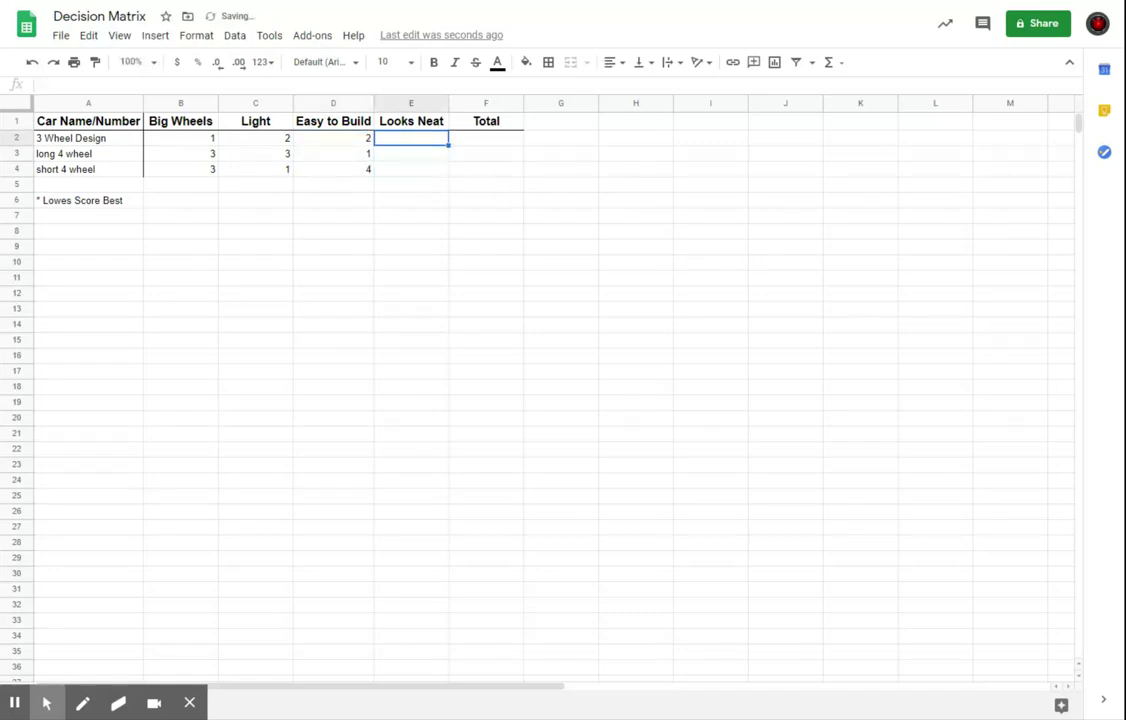
text(1)
key(Return)
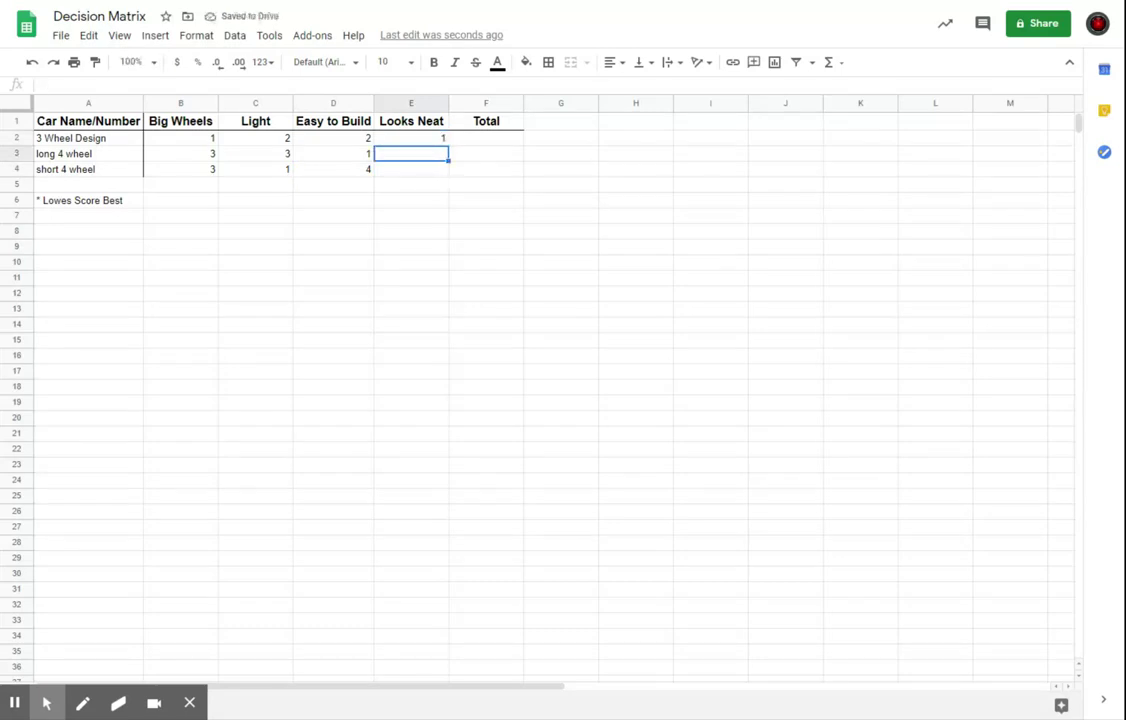
key(Down)
text(2)
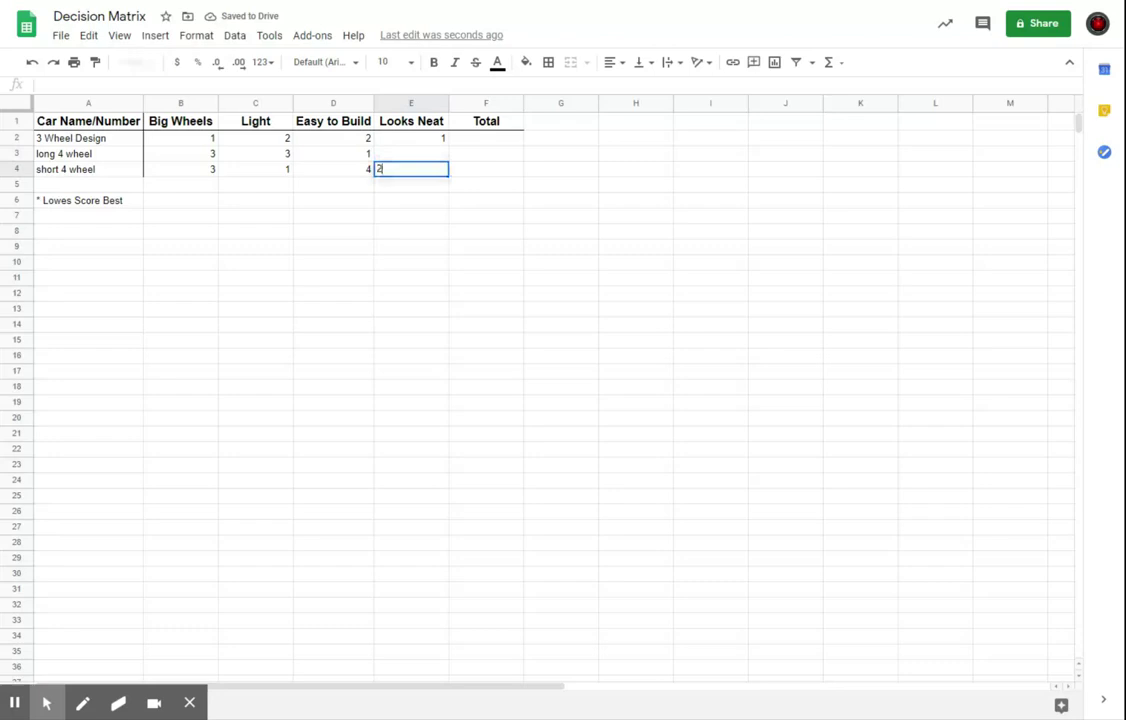
key(Up)
text(3)
key(Return)
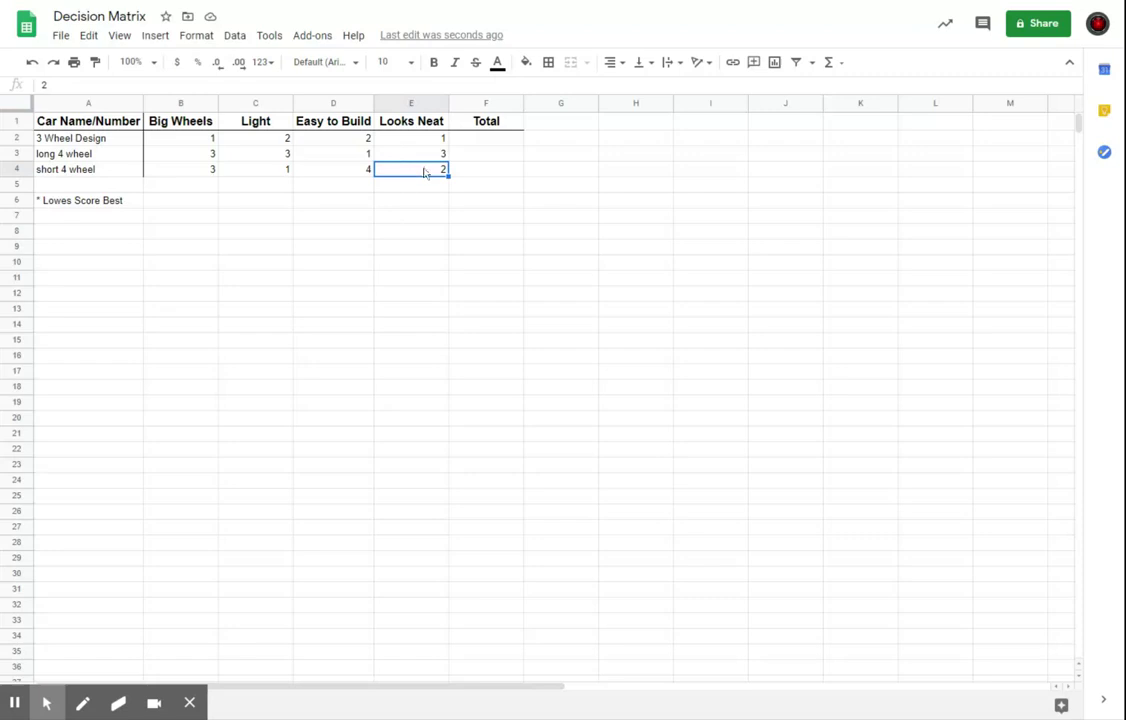
- Add a left border to the Total column F1:F4
click(485, 125)
drag(484, 138, 489, 169)
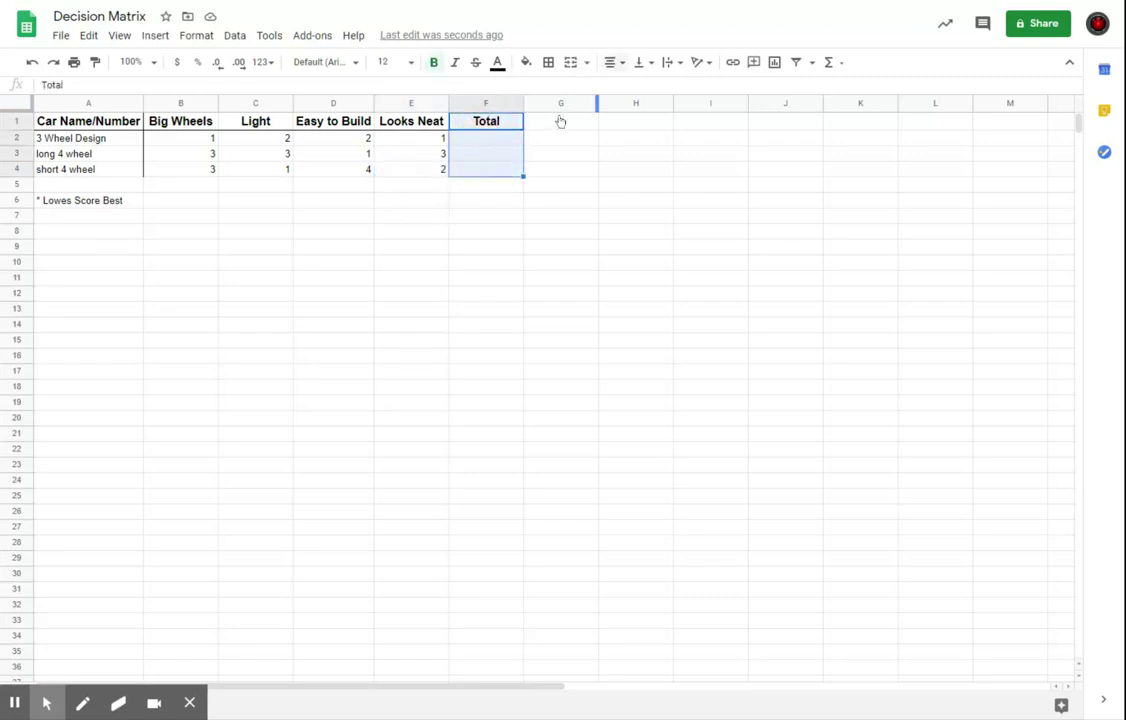
click(548, 62)
click(553, 113)
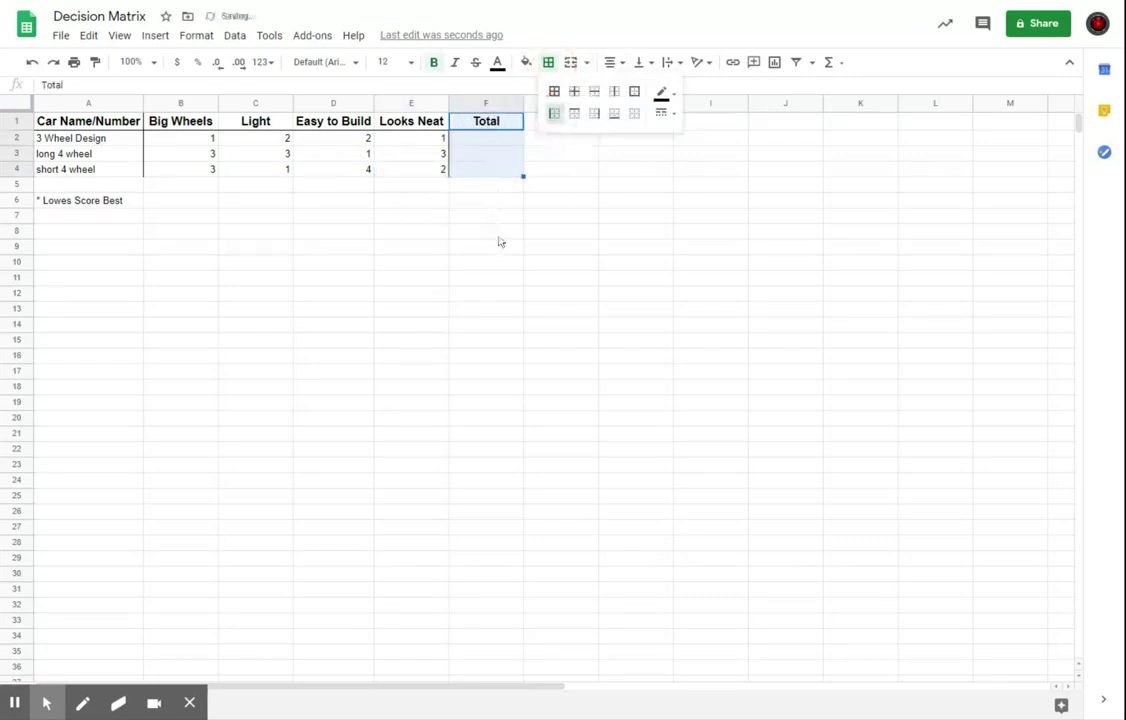
click(560, 215)
click(486, 139)
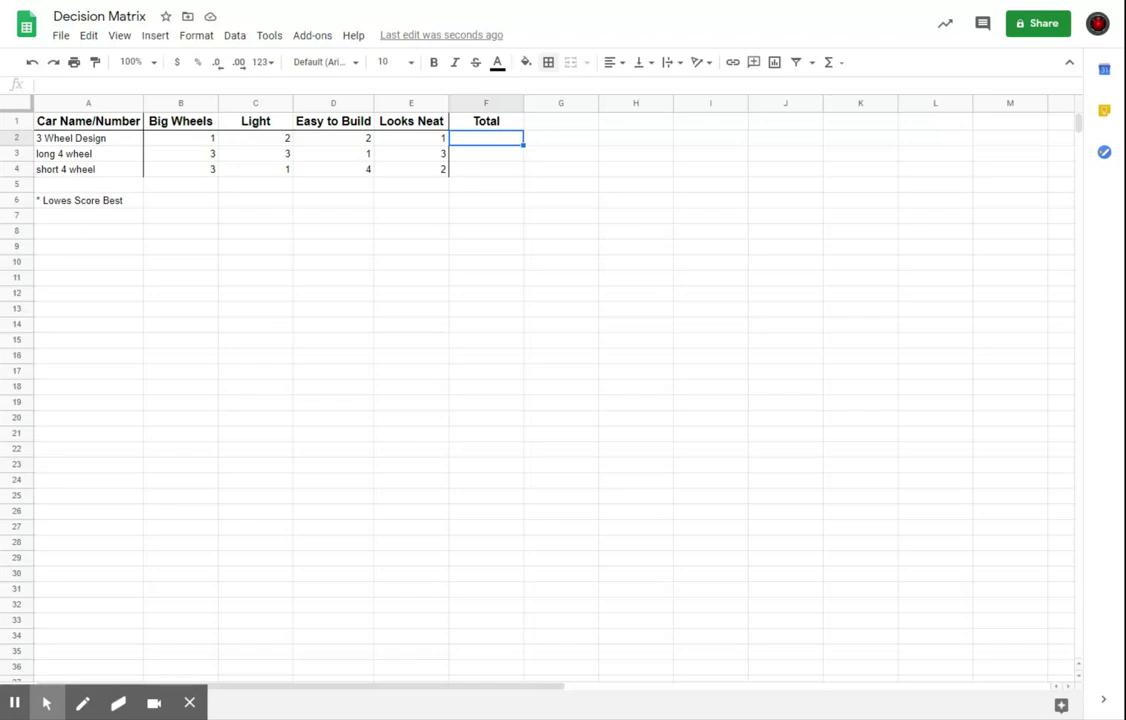
- Enter =SUM(B2:E2) in F2 and fill it down to F4, giving 6, 10, 10
text(=)
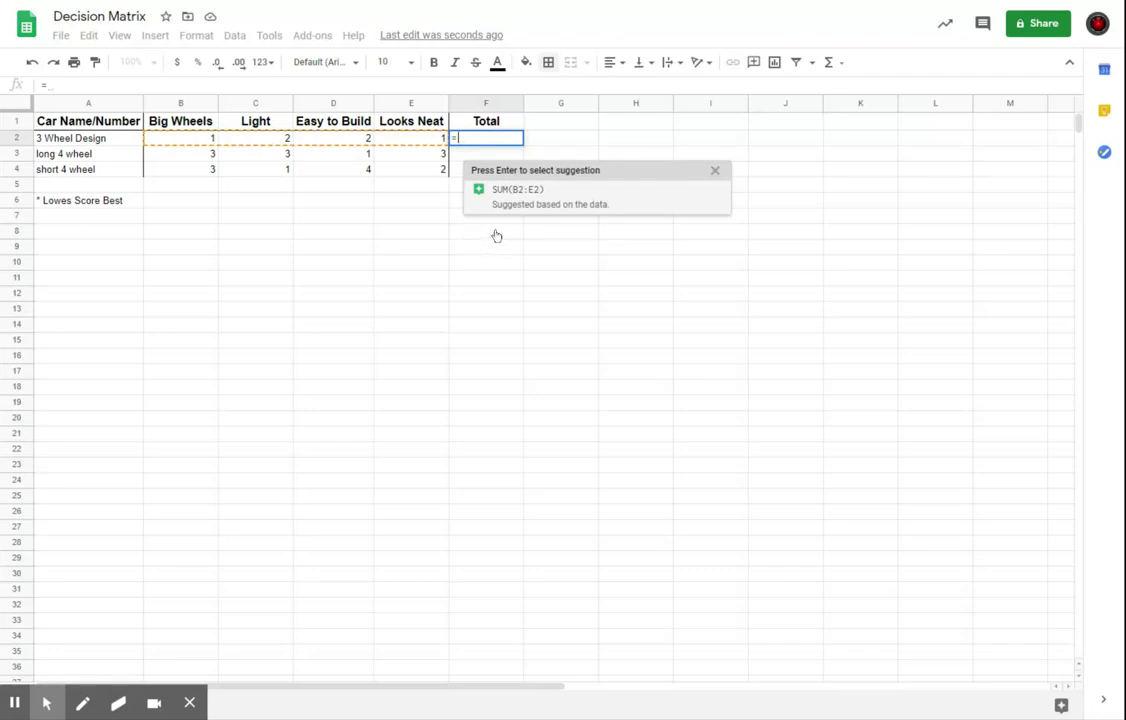
text(SUM()
key(Tab)
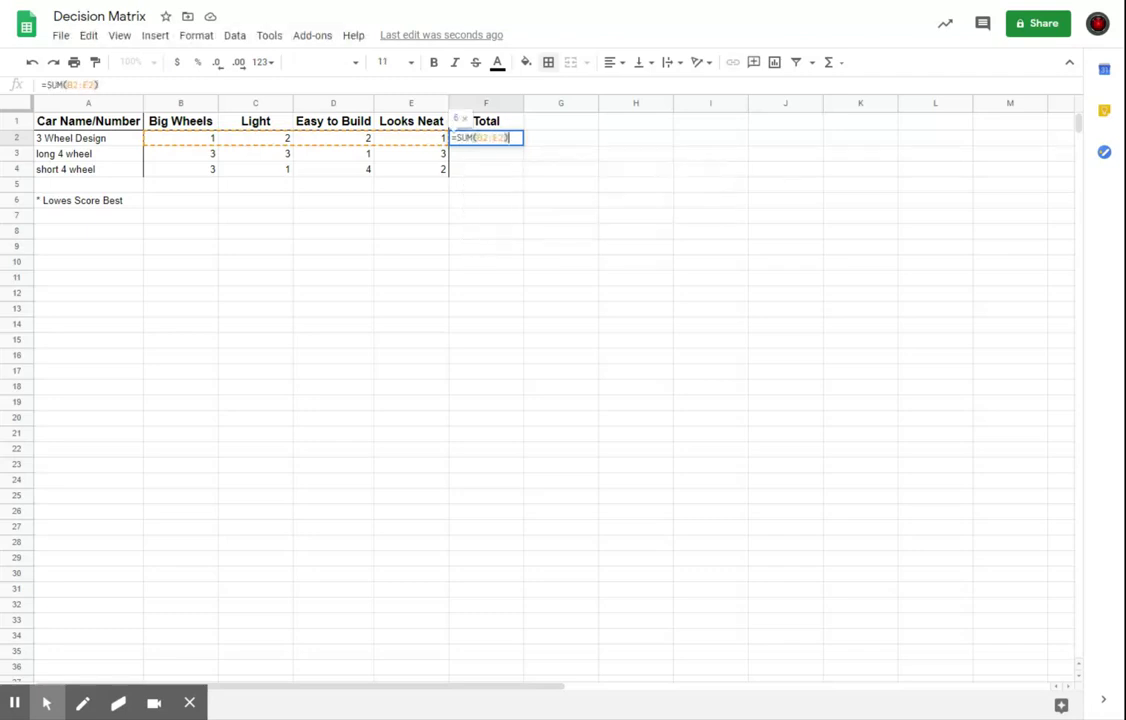
key(Return)
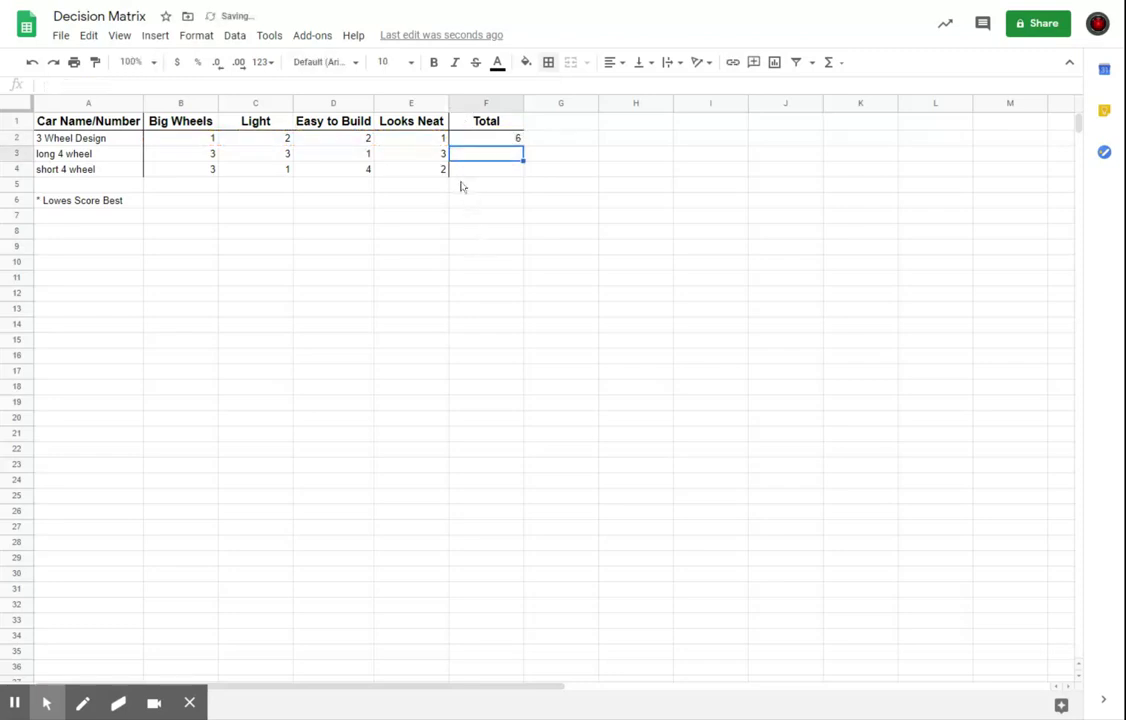
click(505, 140)
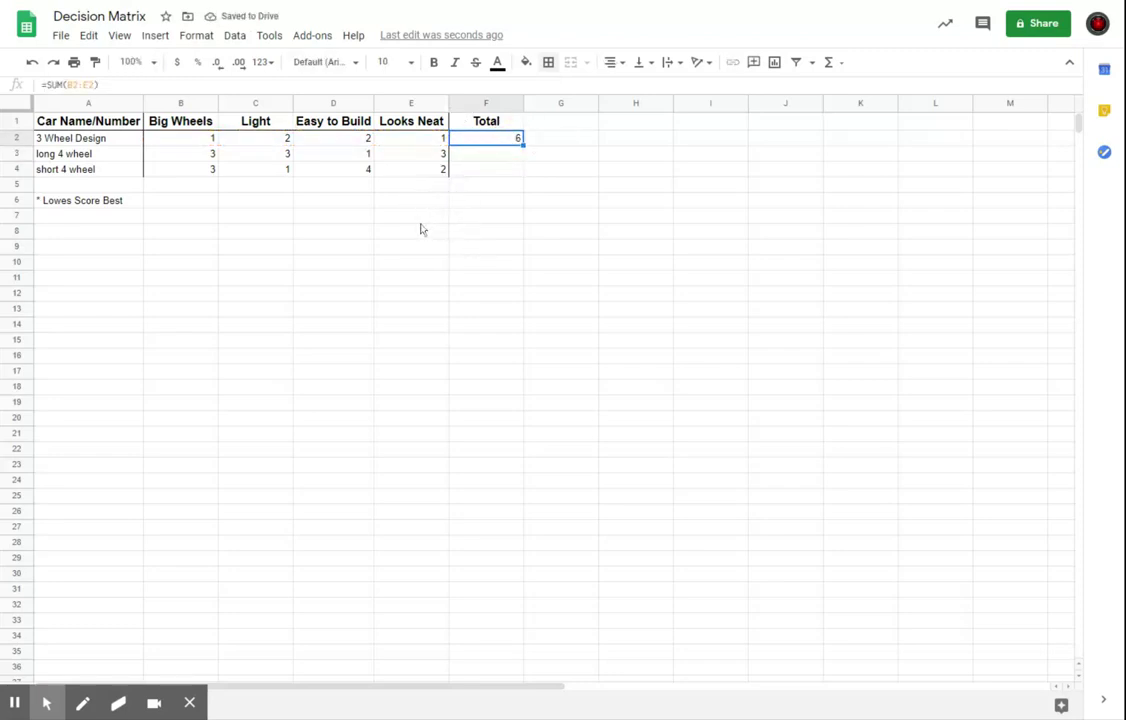
key(Down)
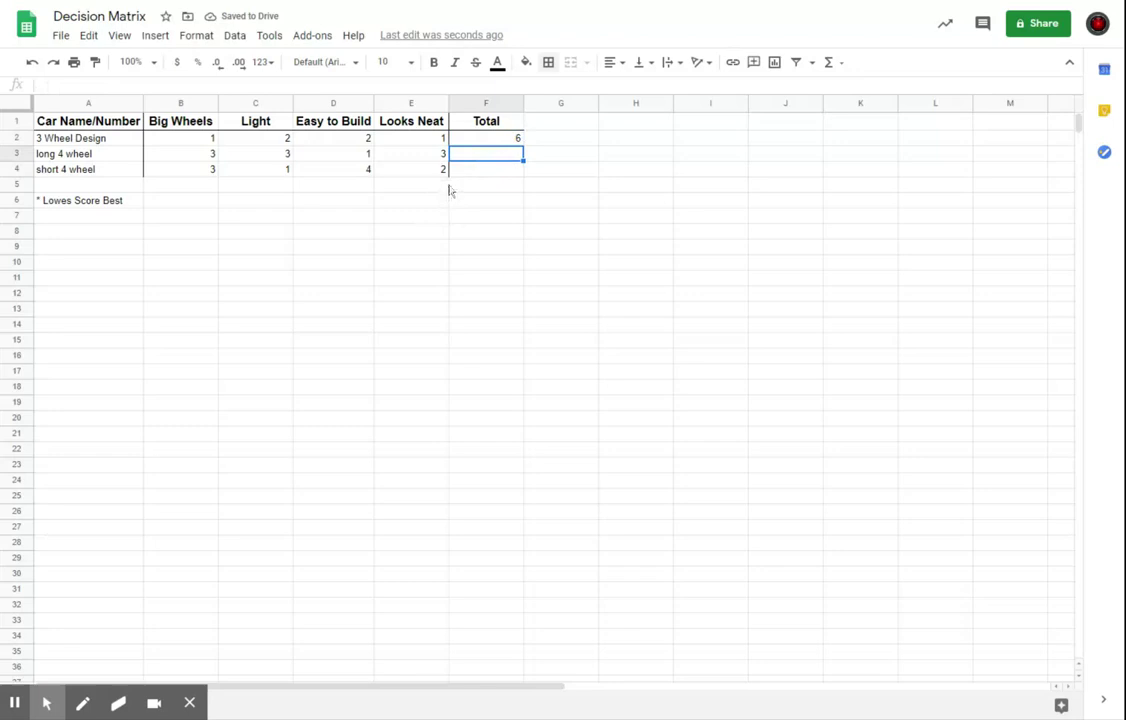
key(Up)
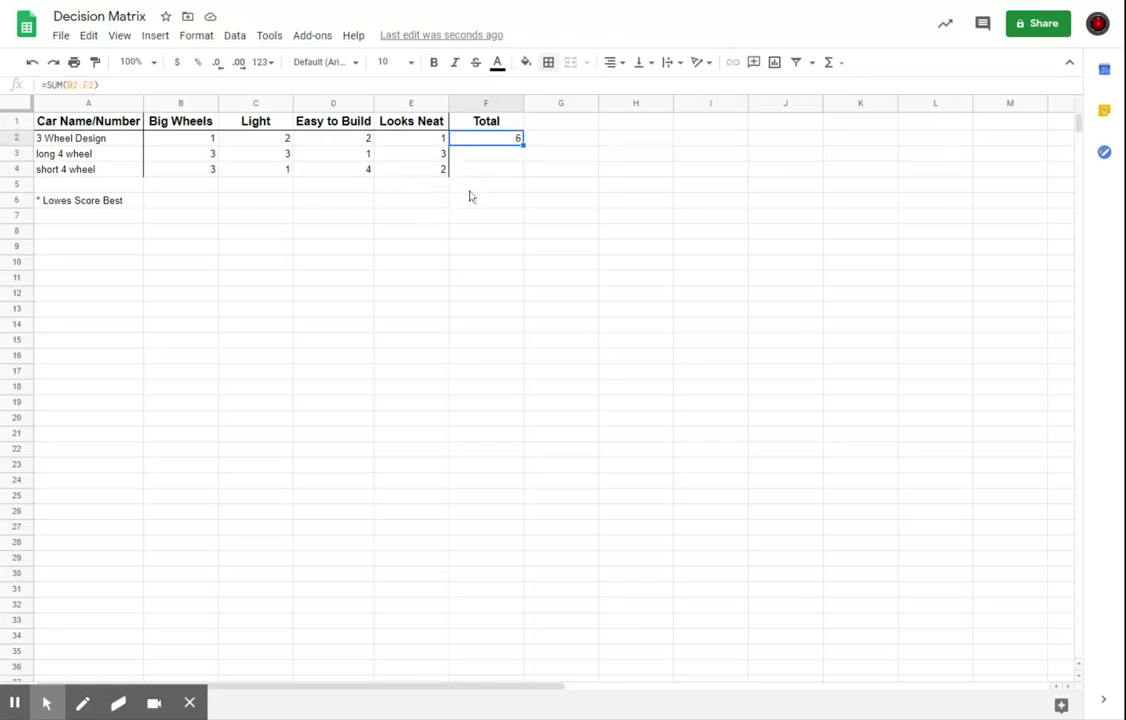
mouse_move(522, 145)
mouse_down()
mouse_move(533, 146)
mouse_move(523, 170)
mouse_up()
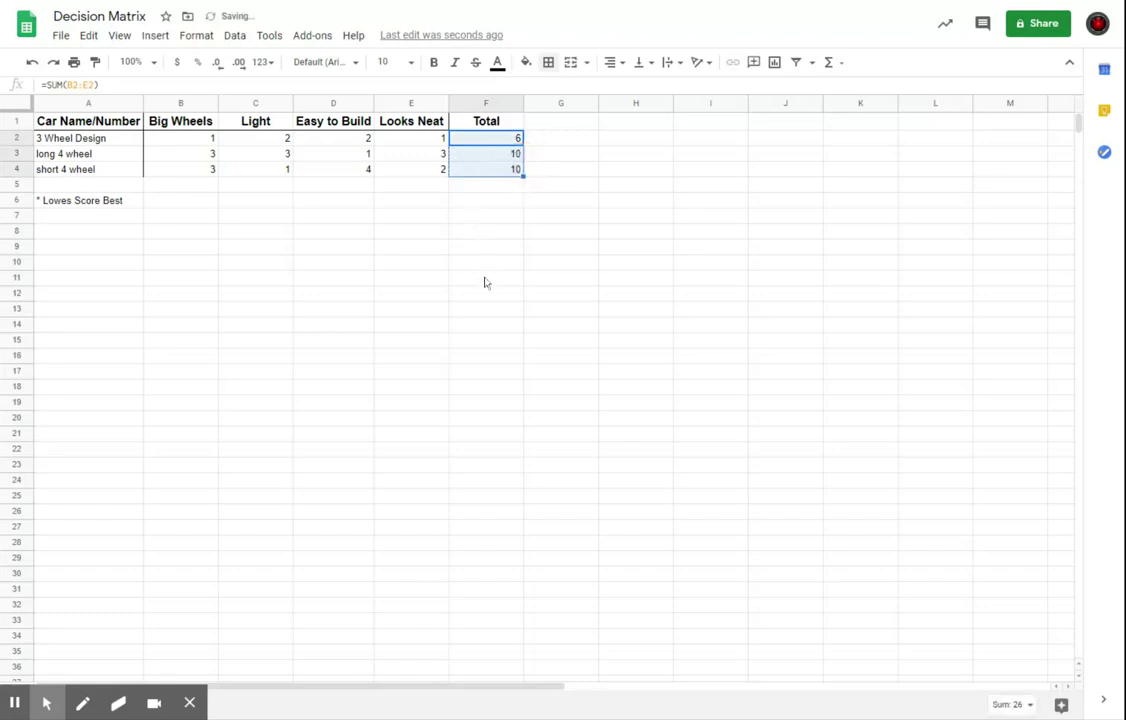
click(528, 234)
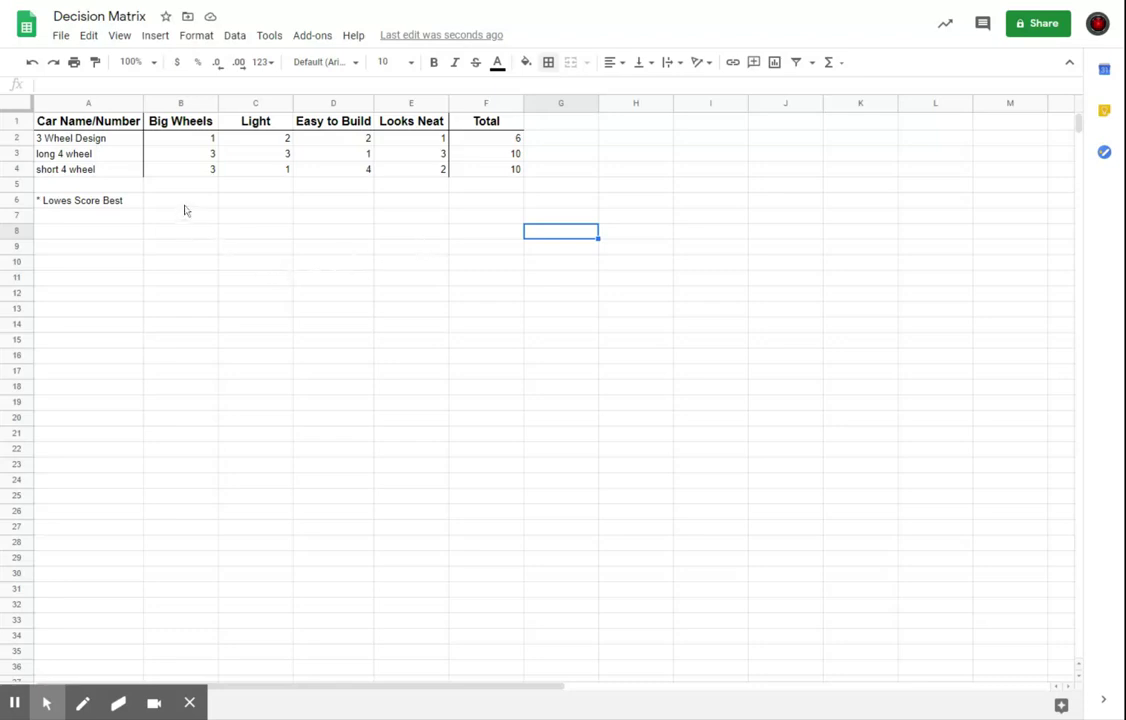
- Change B3 to 2 so long 4 wheel totals 9, then highlight the lowest-total 3 Wheel Design row
click(201, 155)
text(2)
key(Return)
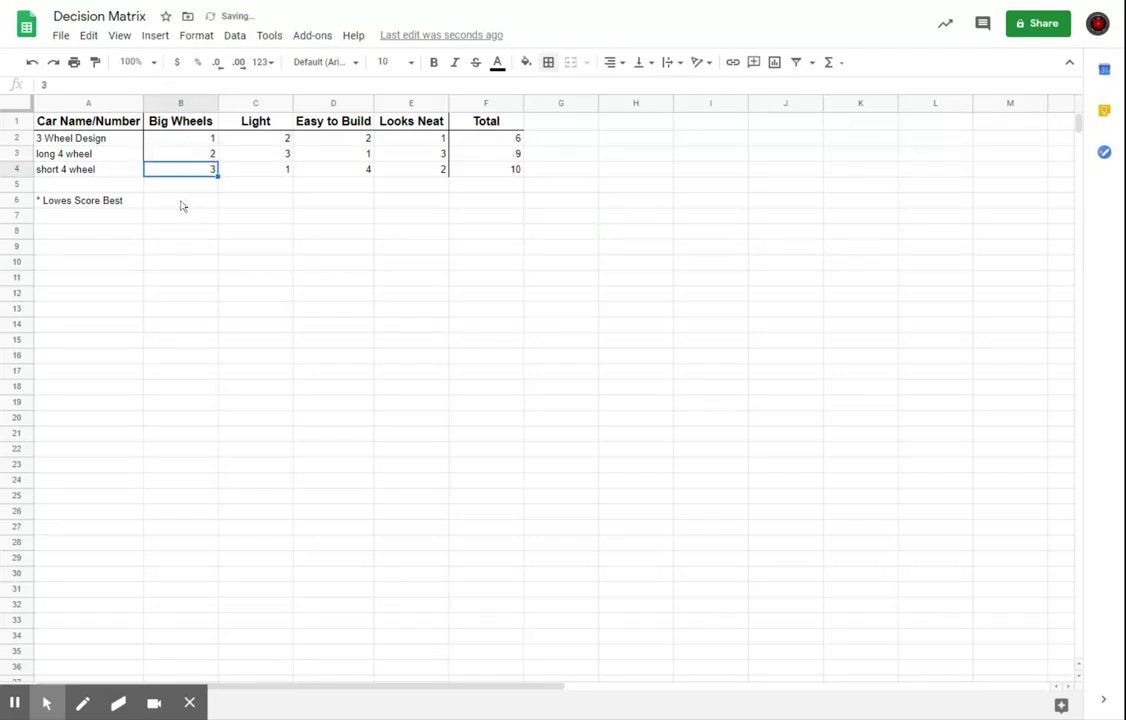
drag(52, 138, 498, 133)
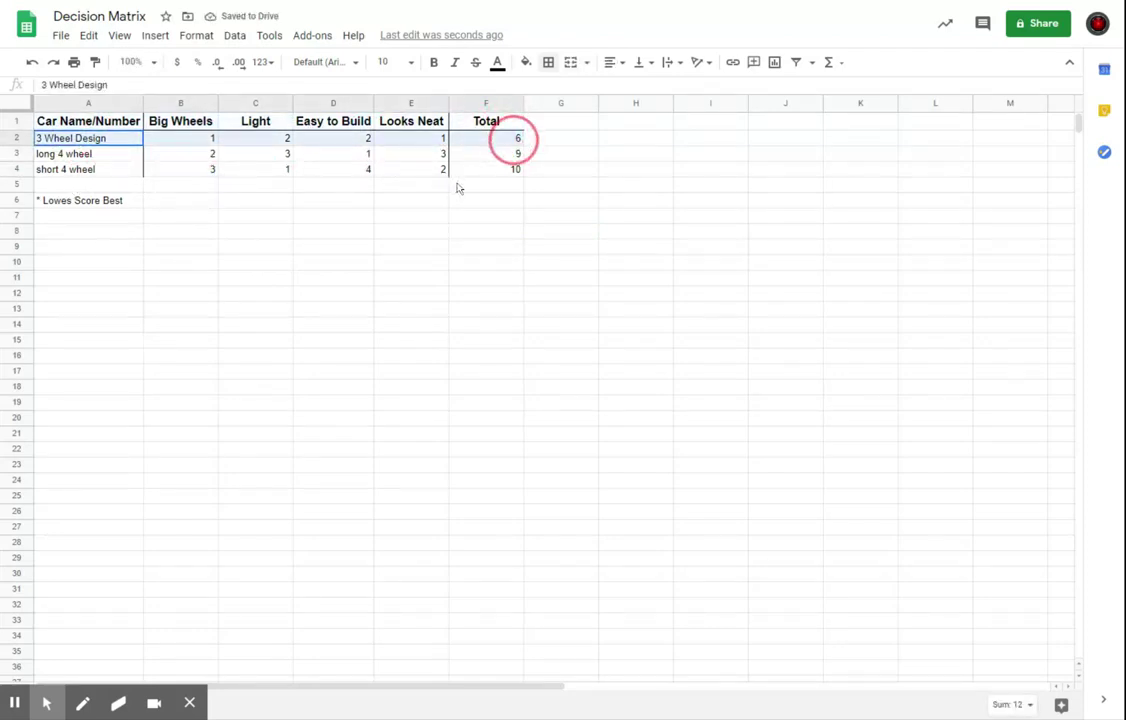
click(192, 200)
click(185, 247)
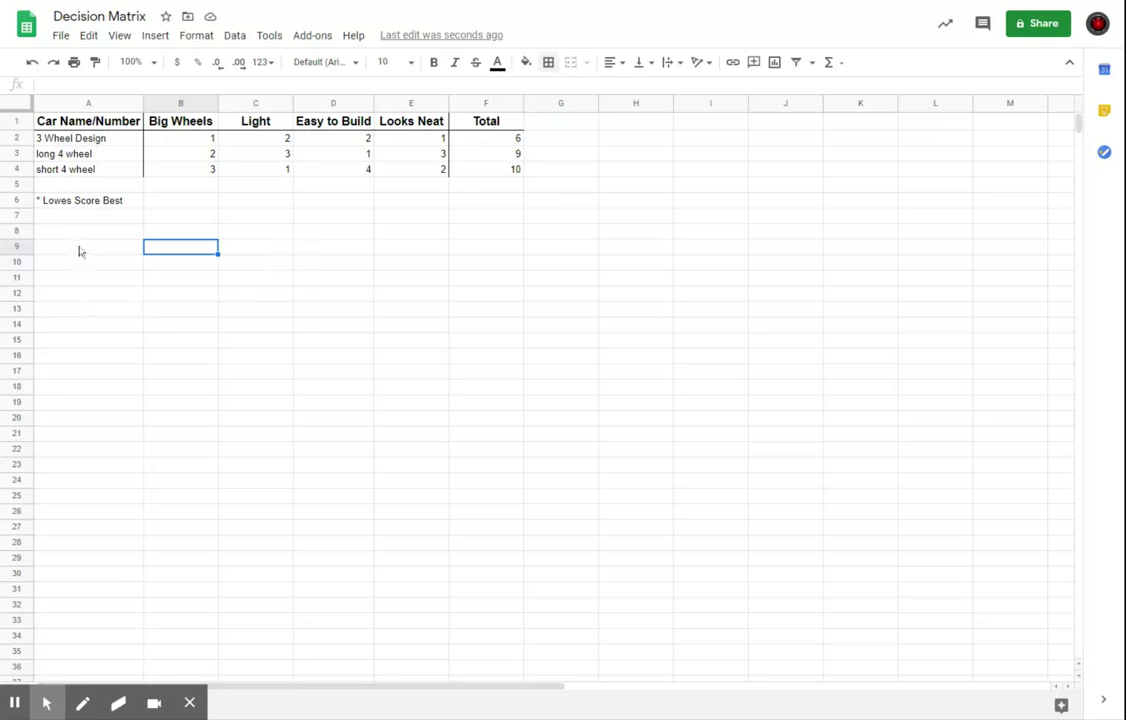
- Edit the A6 note from '* Lowes Score Best' to '* Lower Scores are Best'
key(Left)
key(Up)
key(Up)
key(Up)
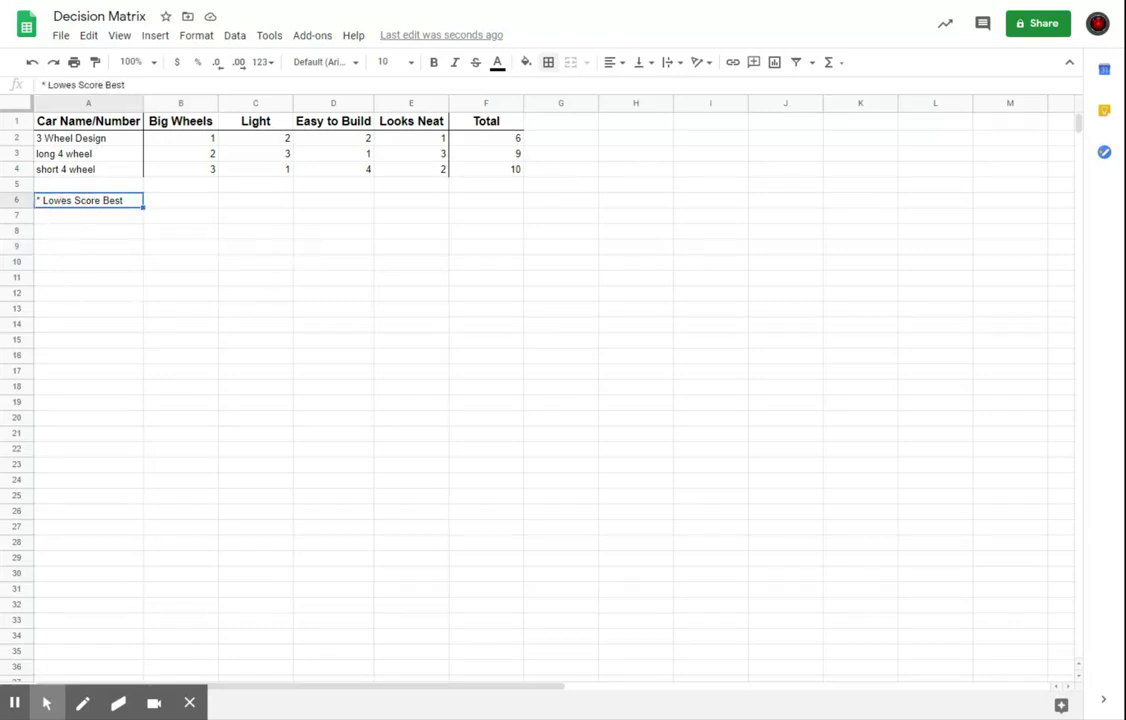
click(64, 78)
click(64, 78)
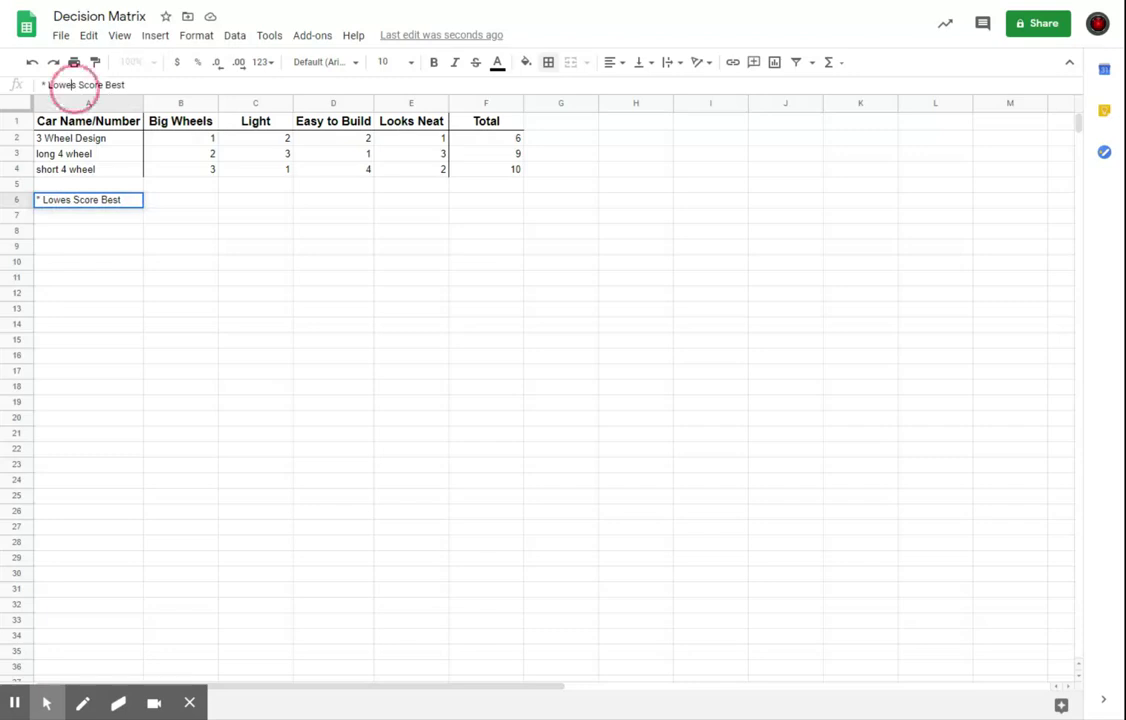
key(BackSpace)
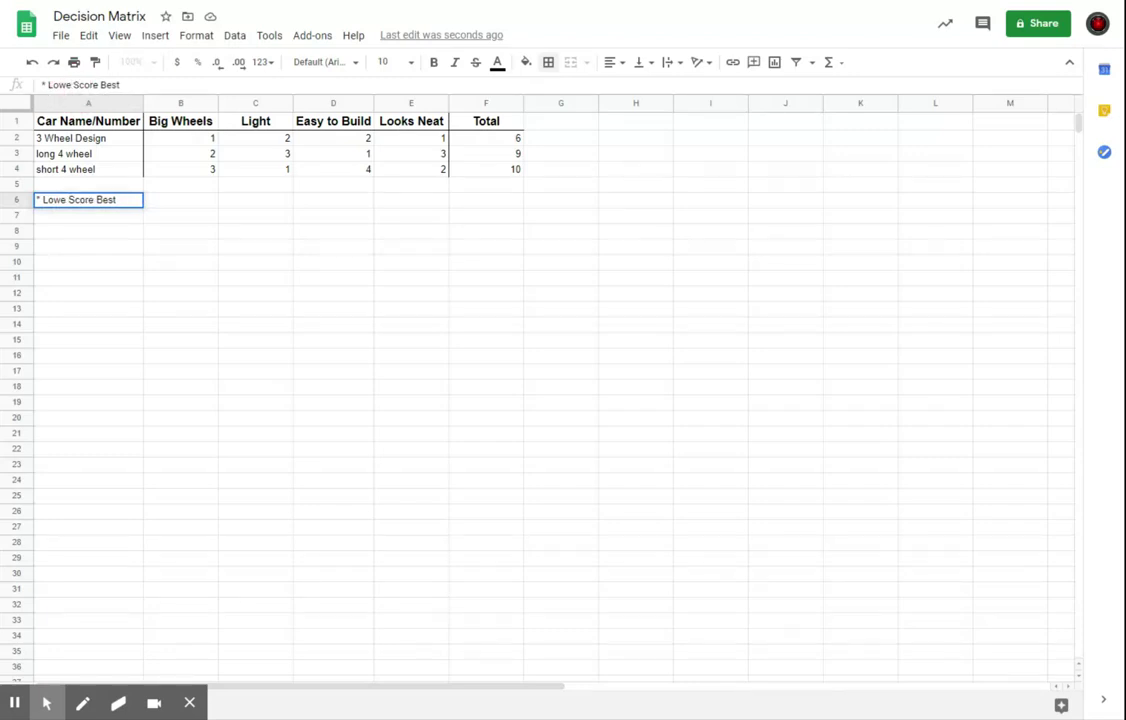
text(r)
key(Right)
key(Right)
key(Right)
key(Right)
key(Right)
key(Right)
text(s are)
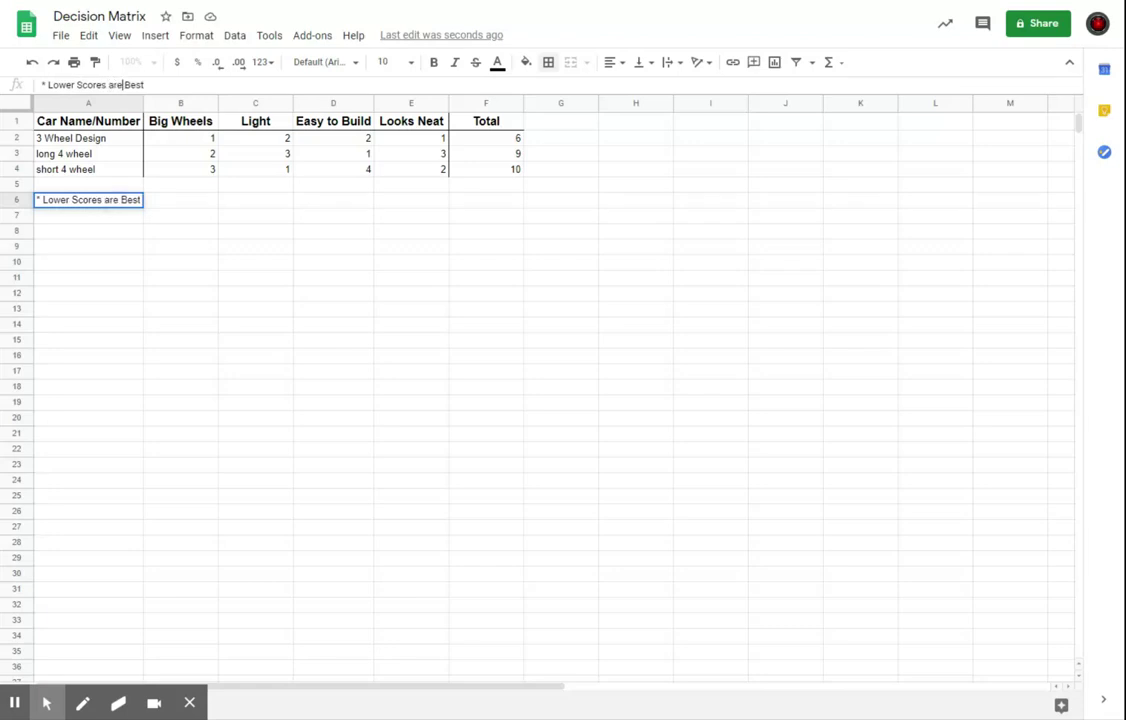
click(171, 248)
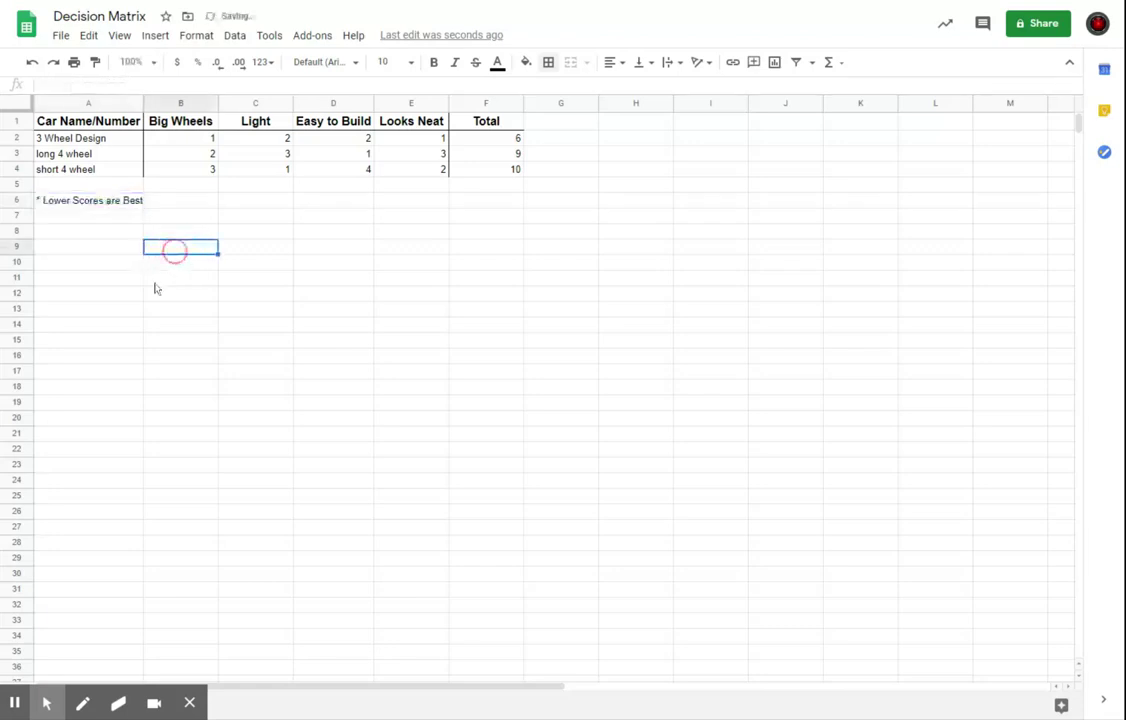